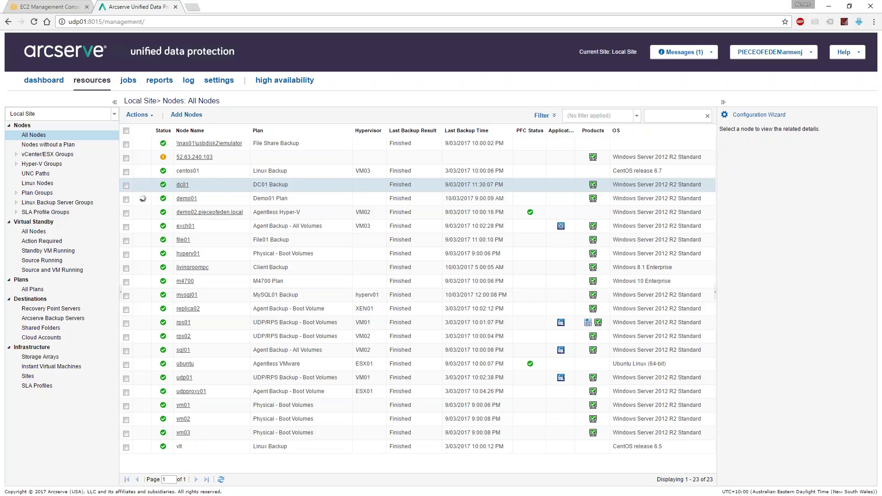
# Open the DC01 Backup plan for modification and add a Copy Recovery Points task, accepting the overwrite of the udpproxy01 monitor
pyautogui.click(205, 187)
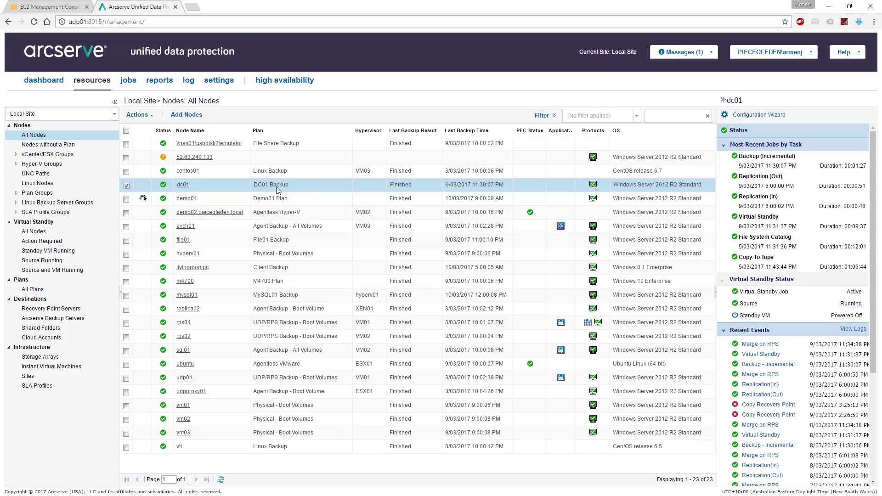
pyautogui.click(36, 290)
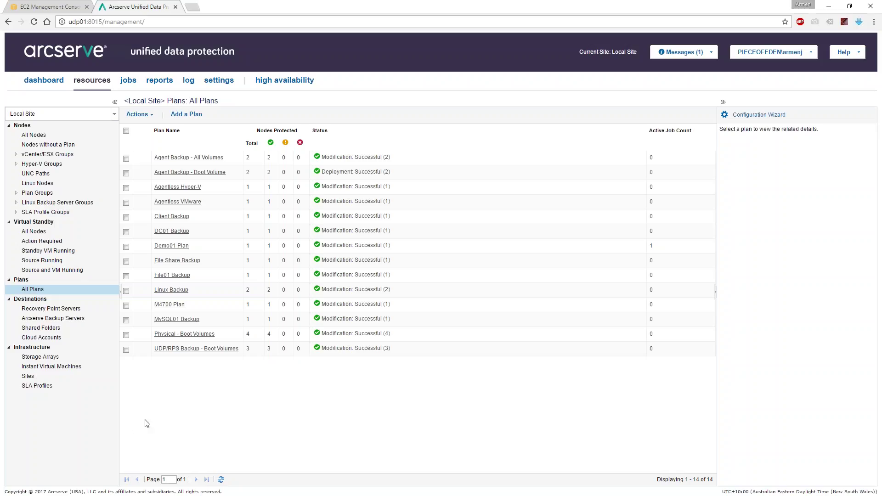
pyautogui.click(183, 232)
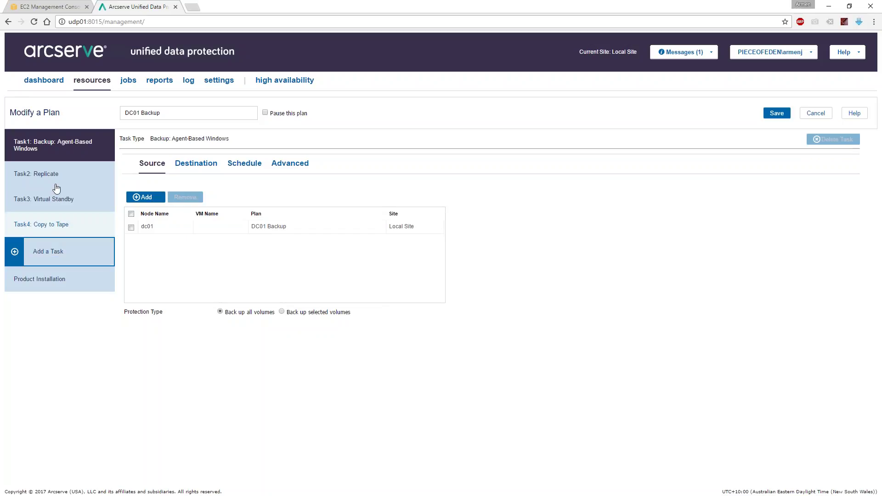
pyautogui.click(57, 251)
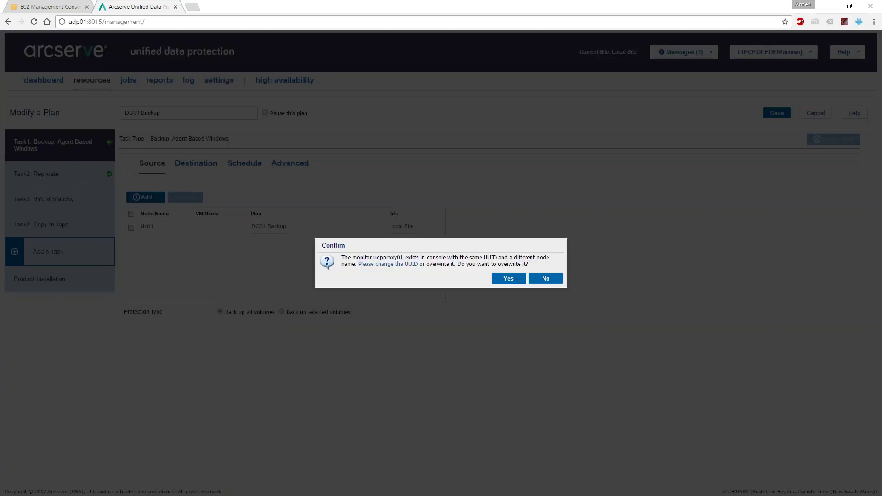
pyautogui.click(512, 278)
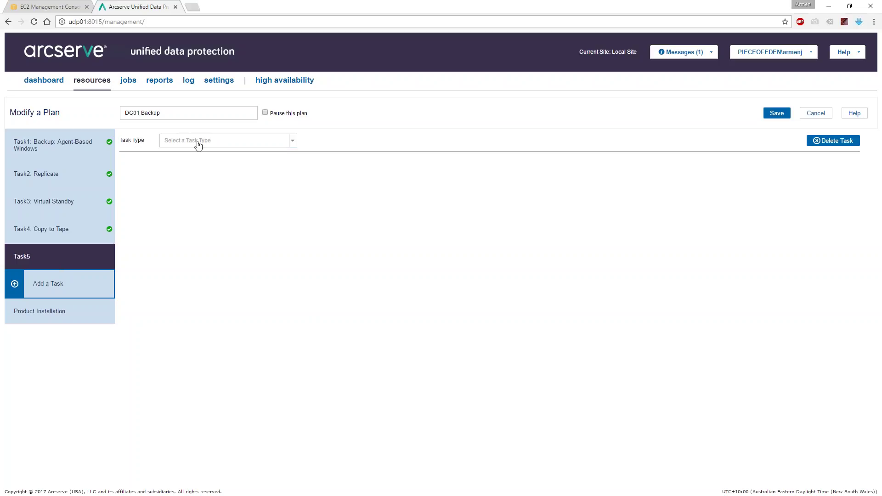
pyautogui.click(292, 143)
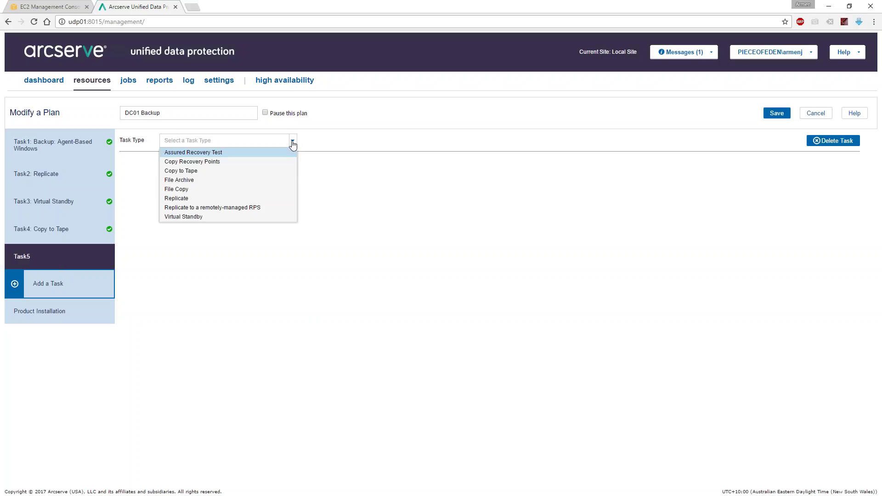
pyautogui.click(224, 163)
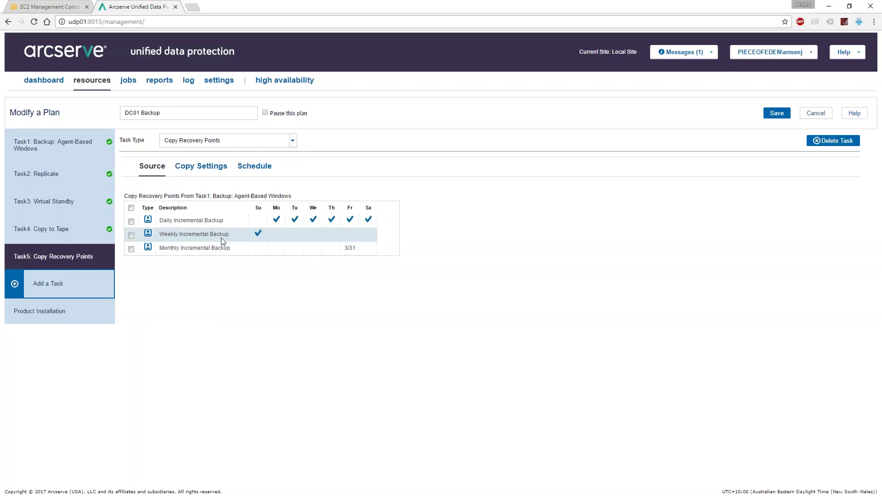
# Select the weekly and monthly incremental backups as copy source and set the copy destination type to Cloud Storage
pyautogui.click(132, 235)
pyautogui.click(132, 249)
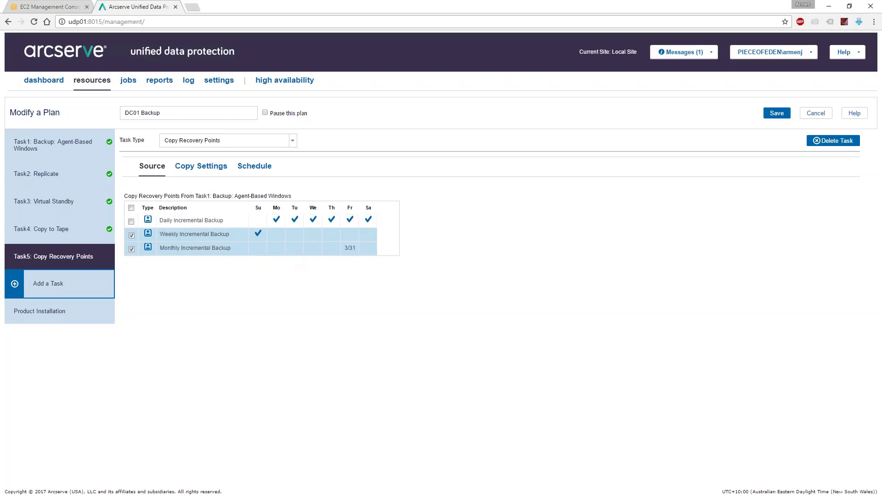
pyautogui.click(212, 170)
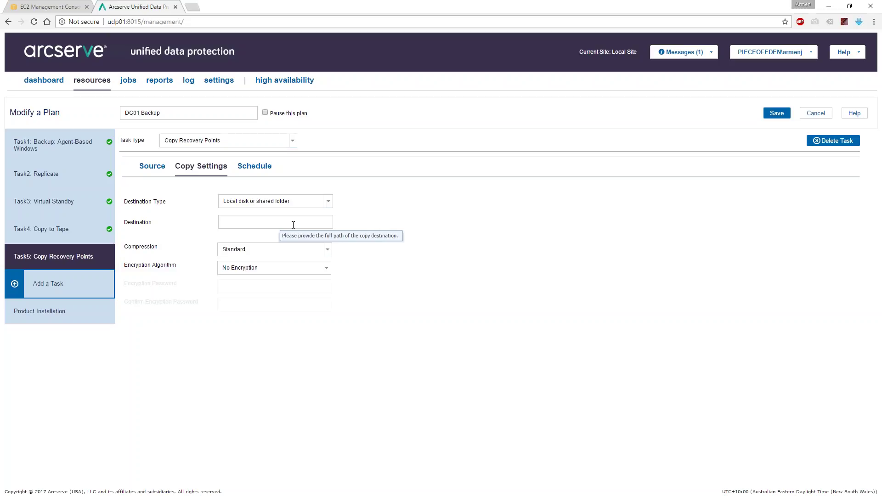
pyautogui.click(329, 201)
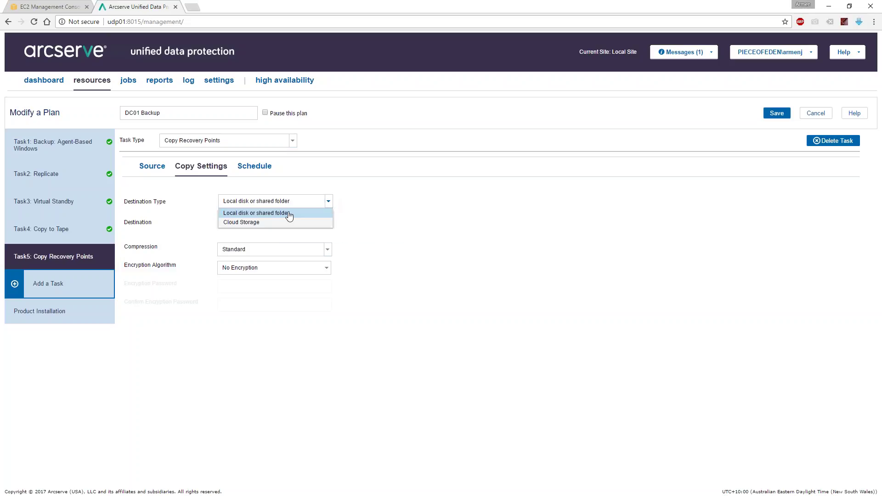
pyautogui.click(266, 224)
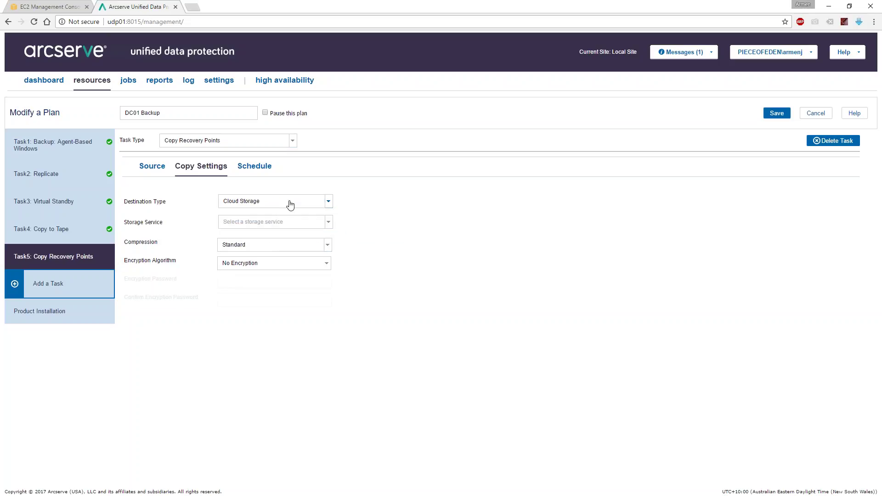
# Choose Amazon S3 as the storage service and check the bucket regions offered for a new cloud account, without creating it
pyautogui.click(328, 224)
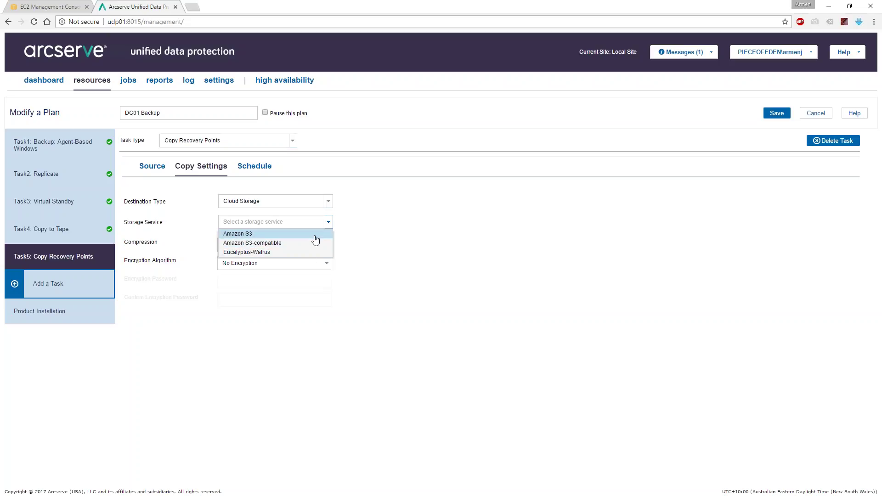
pyautogui.click(314, 236)
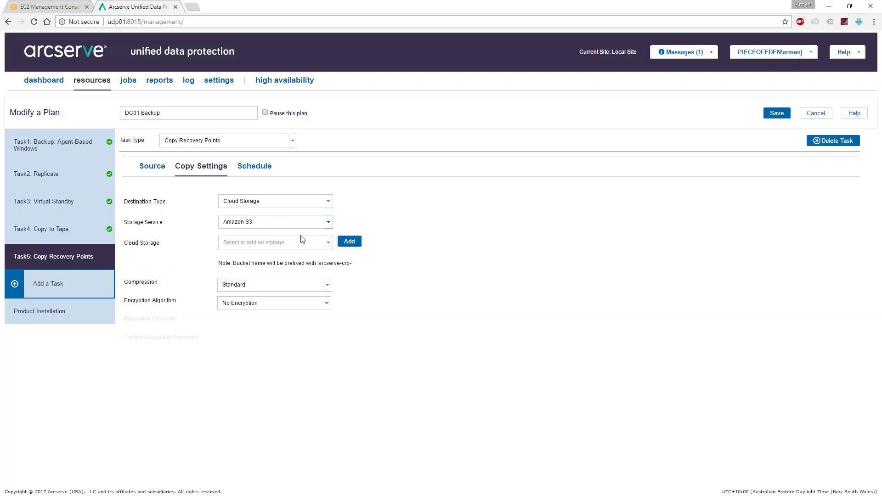
pyautogui.click(351, 242)
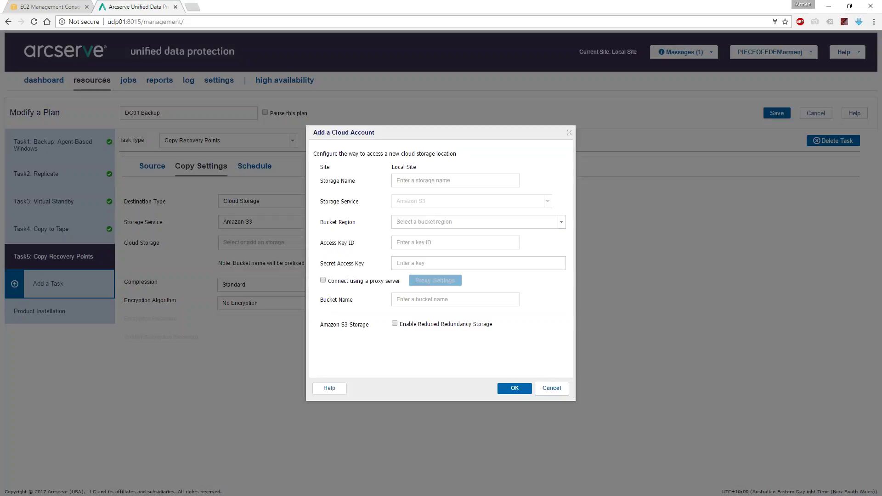
pyautogui.click(561, 222)
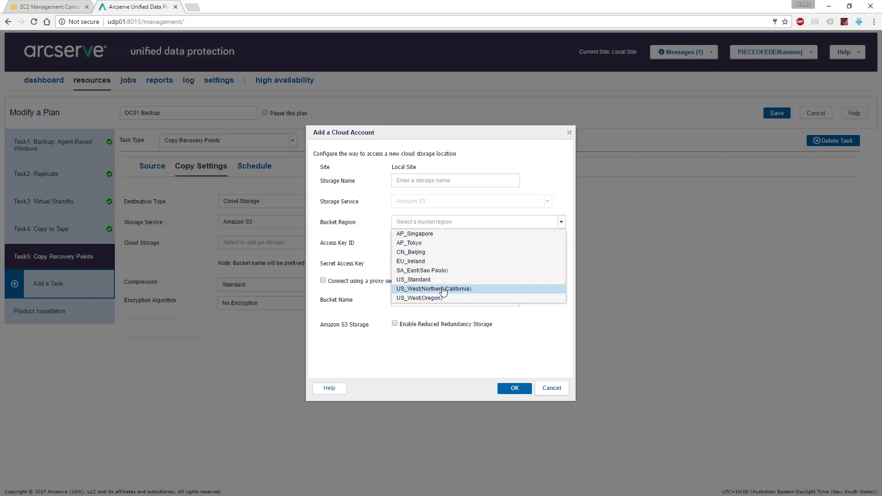
pyautogui.click(554, 390)
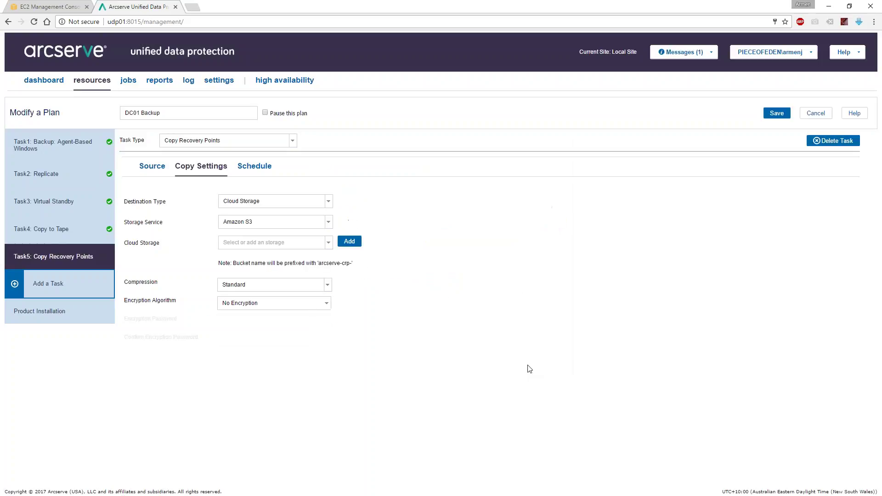
# Set the storage service to Amazon S3-compatible, view its new cloud account form, and choose AWS S3 - Sydney as the cloud storage
pyautogui.click(328, 222)
pyautogui.click(267, 244)
pyautogui.click(348, 242)
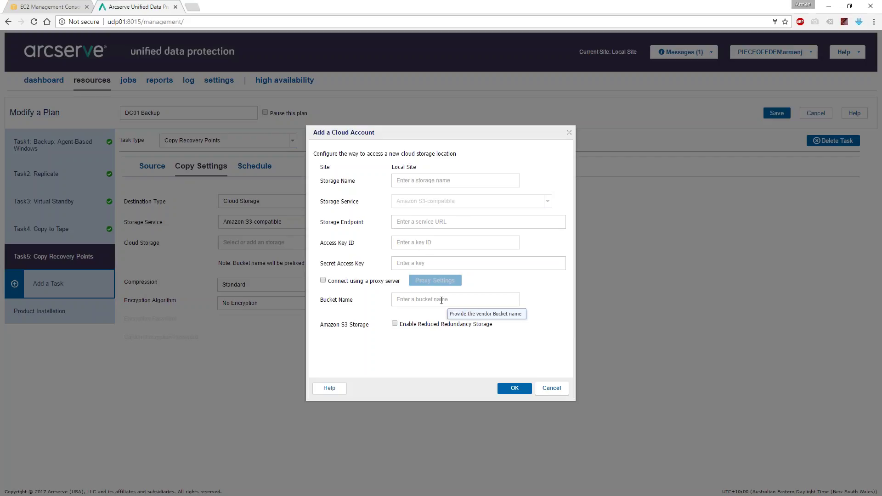
pyautogui.click(552, 390)
pyautogui.click(329, 243)
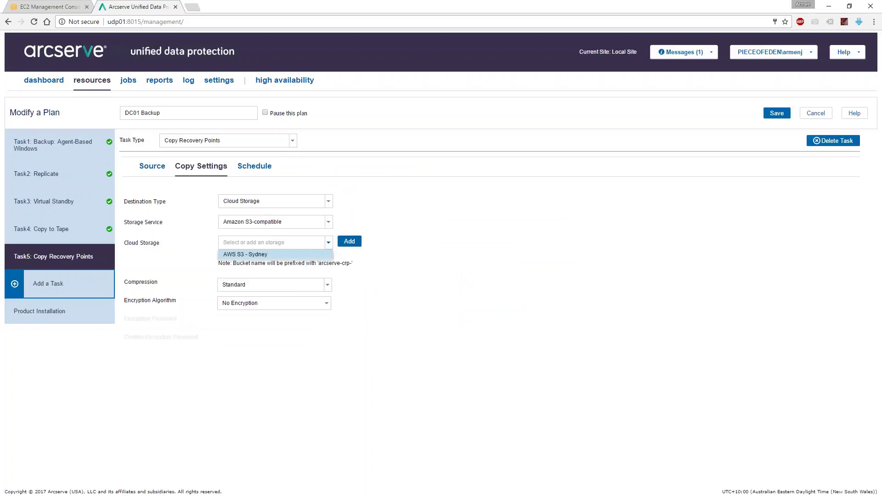
pyautogui.click(250, 256)
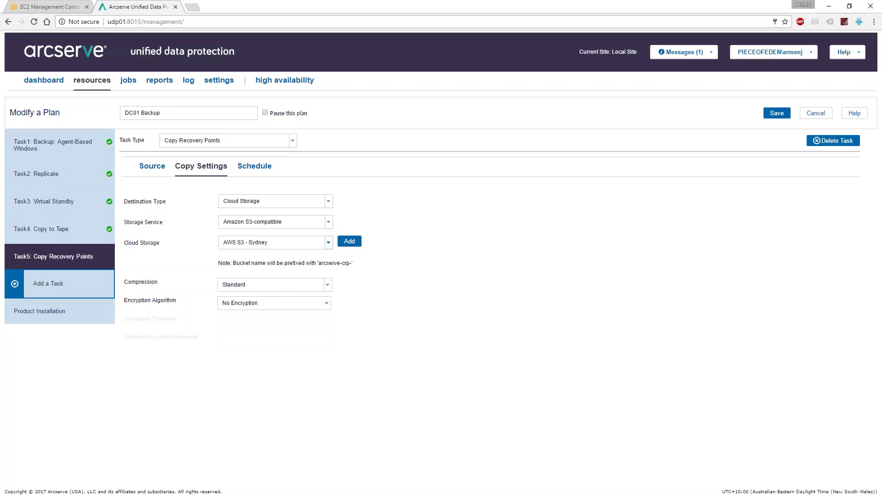
pyautogui.moveTo(276, 310)
# Review the copy task's schedule and retention settings and the form for a new job schedule, without adding one
pyautogui.click(261, 170)
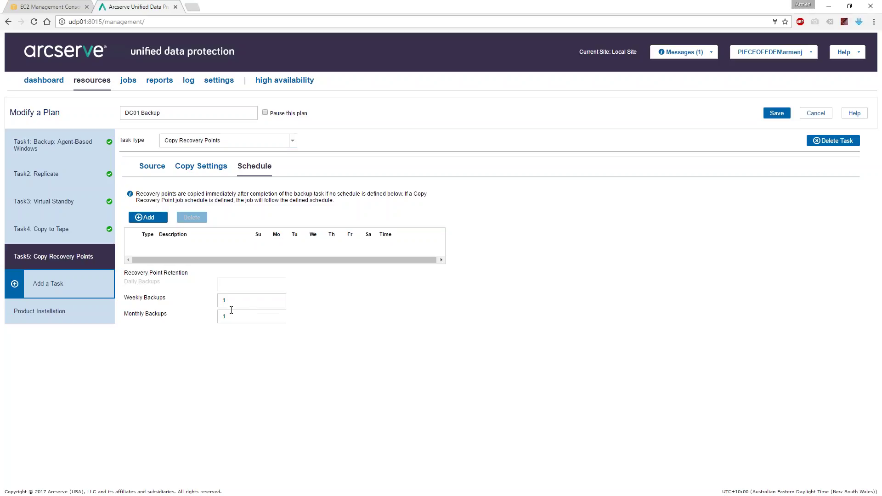
pyautogui.click(159, 218)
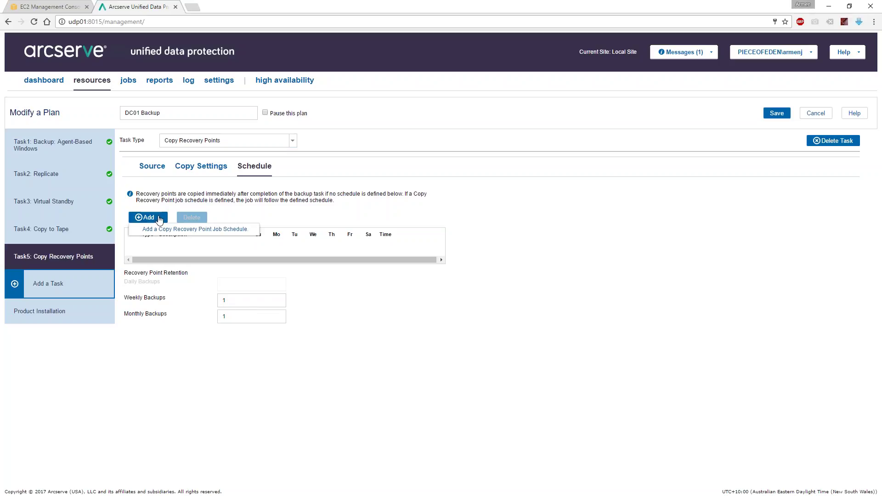
pyautogui.click(197, 230)
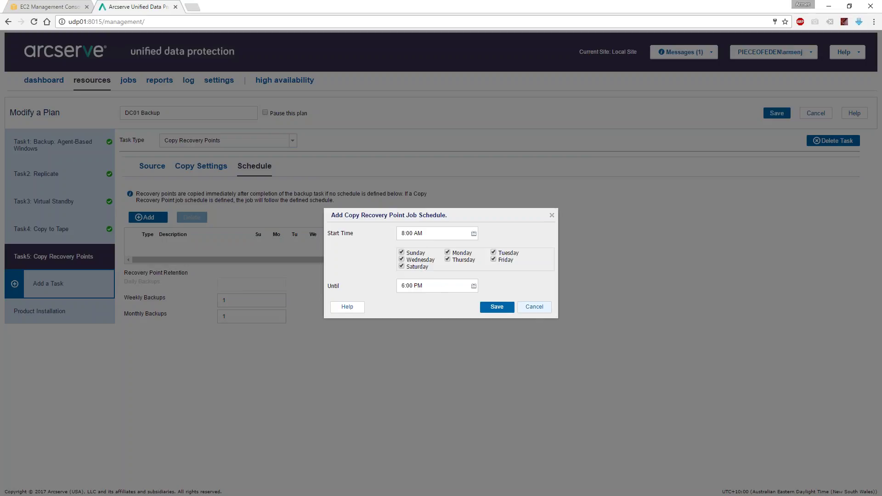
pyautogui.click(534, 306)
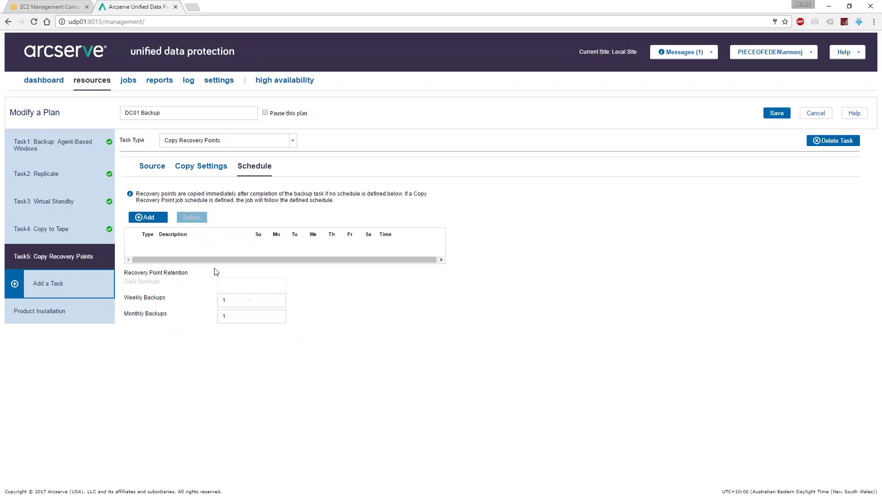
# Save the modified DC01 Backup plan, accepting the overwrite of the udpproxy01 monitor
pyautogui.click(776, 113)
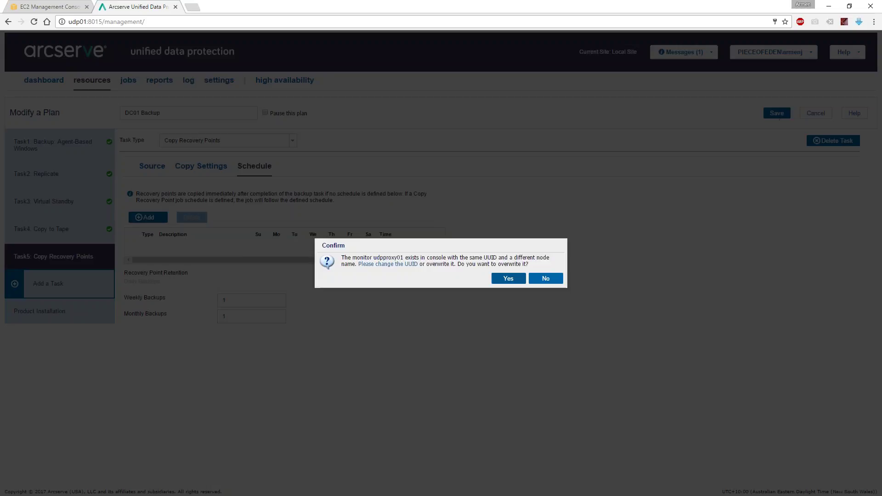
pyautogui.click(508, 279)
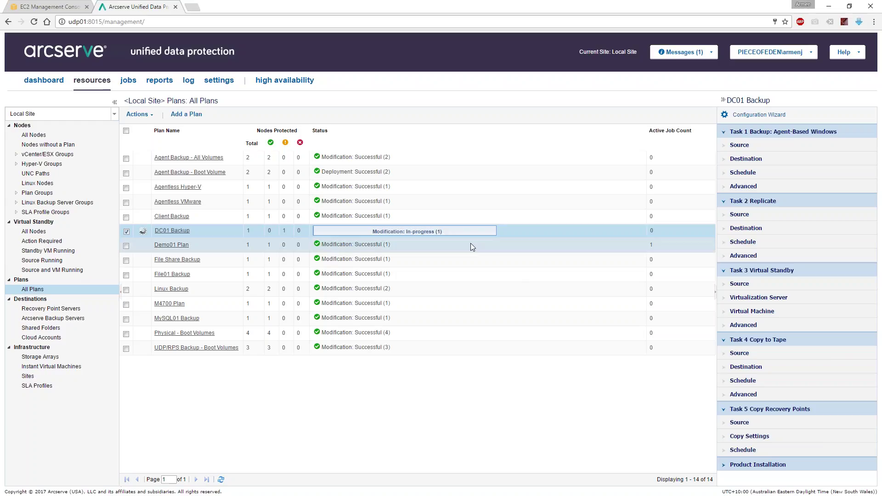
# From the list of all nodes, start Upload Recovery Point to Cloud for dc01 using the latest recovery point
pyautogui.click(40, 137)
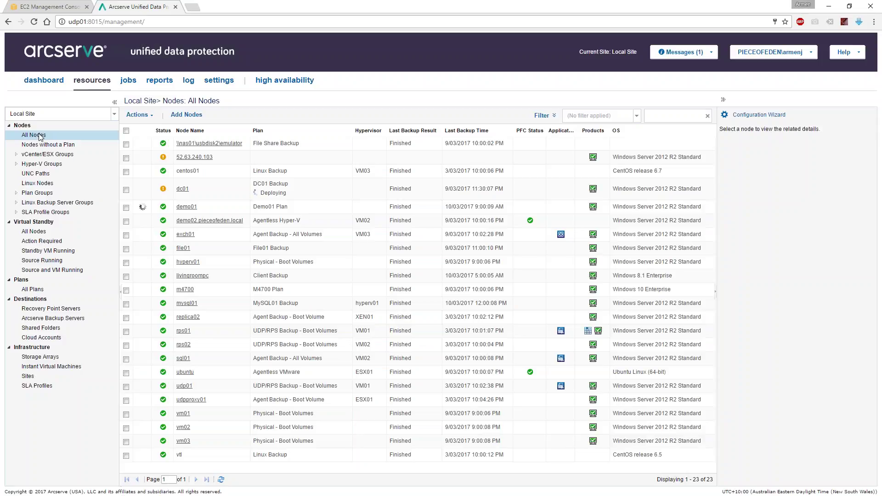
pyautogui.click(250, 202)
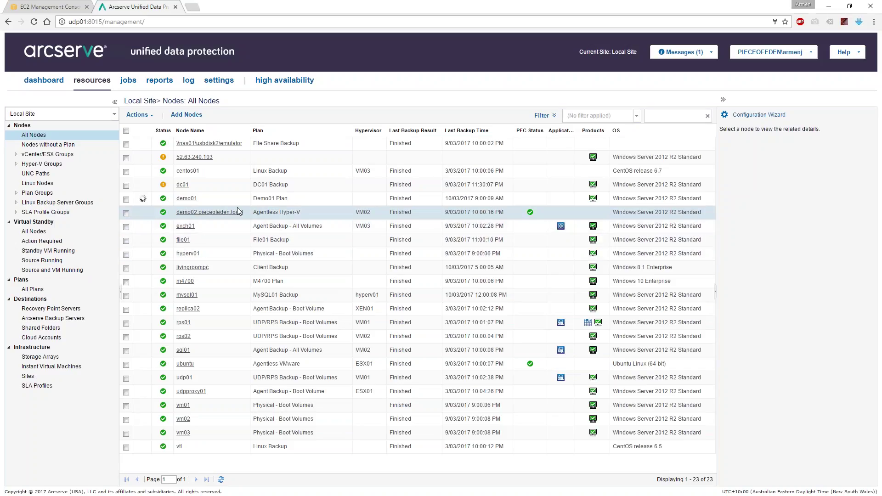
pyautogui.rightClick(184, 184)
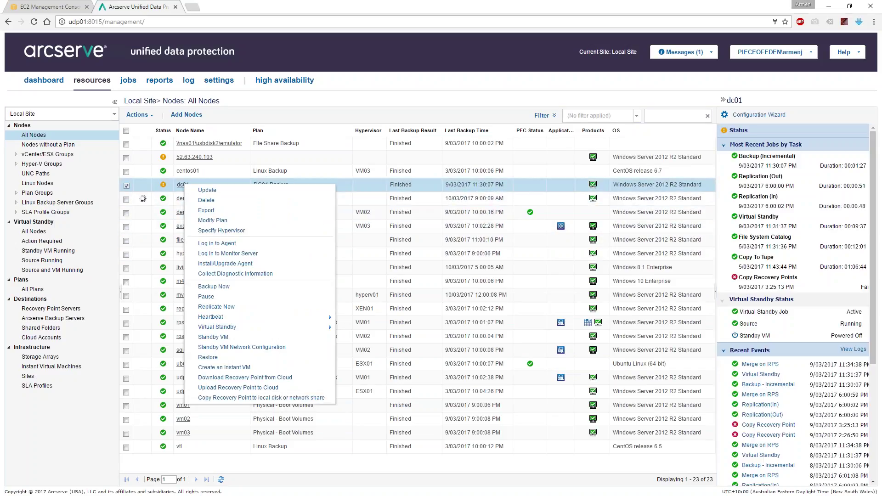
pyautogui.moveTo(221, 329)
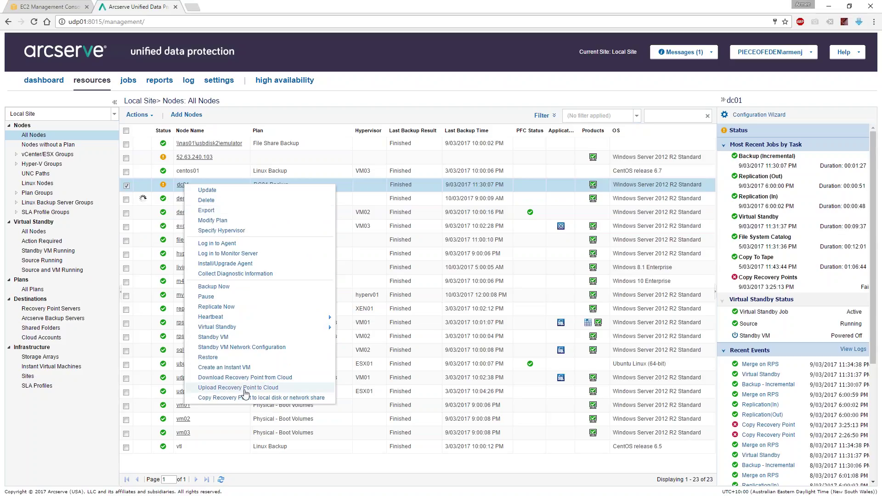
pyautogui.click(285, 388)
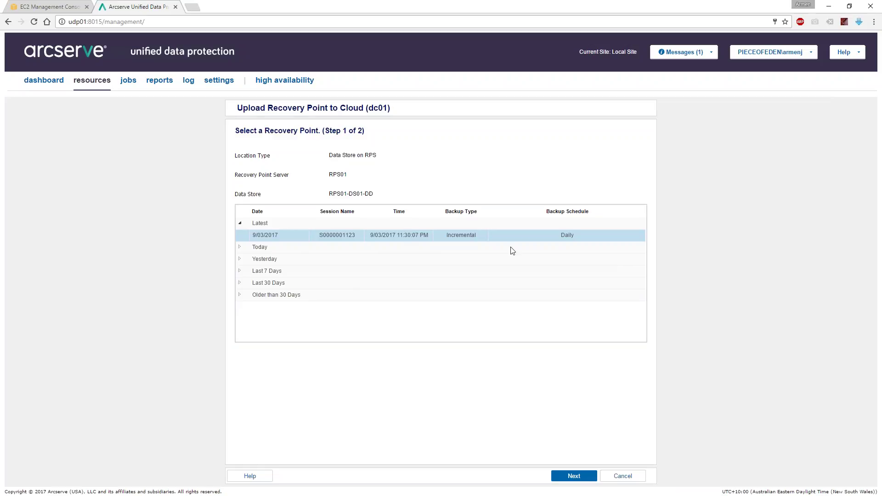
pyautogui.click(573, 475)
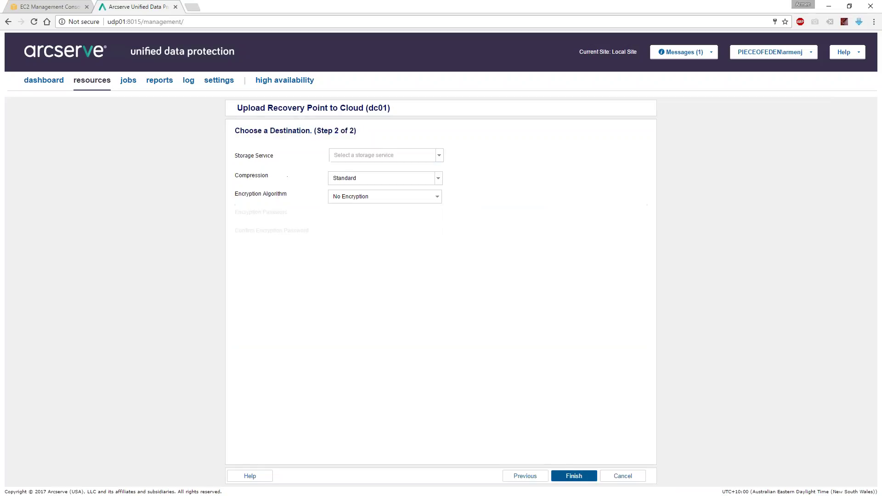
# Start the upload to Amazon S3-compatible storage AWS S3 - Sydney, and open the list of jobs in progress
pyautogui.click(438, 155)
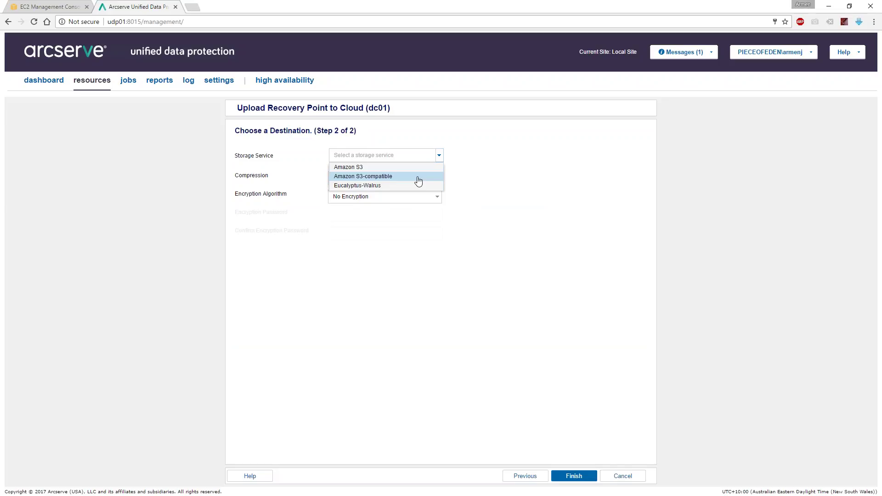
pyautogui.click(390, 178)
pyautogui.click(440, 176)
pyautogui.click(379, 188)
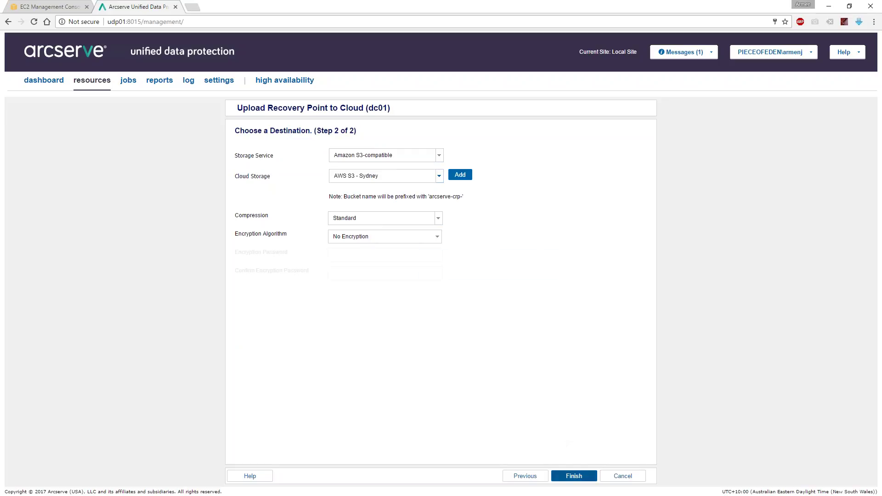
pyautogui.click(574, 476)
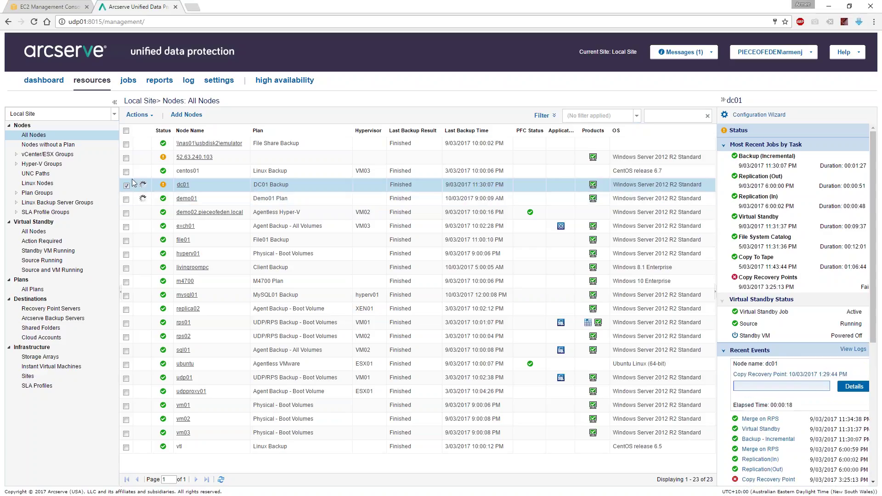
pyautogui.click(129, 81)
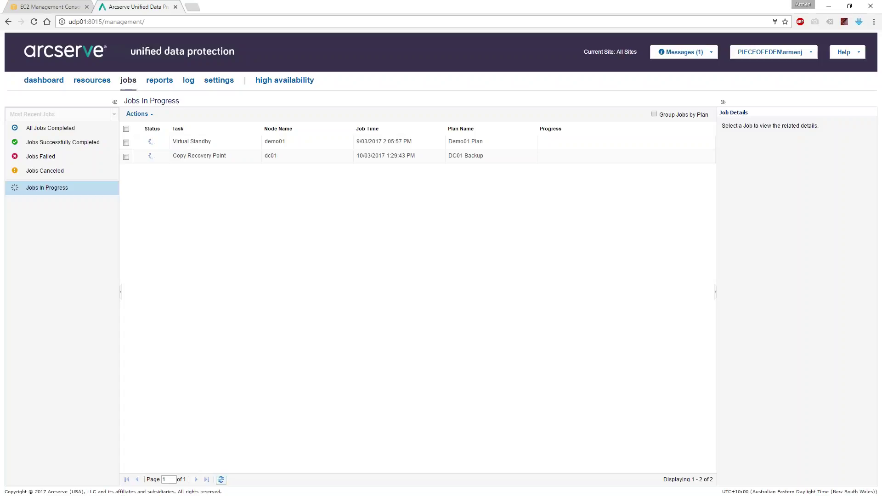
# Examine the progress details of dc01's running Copy Recovery Point job, and close the status monitor
pyautogui.click(232, 156)
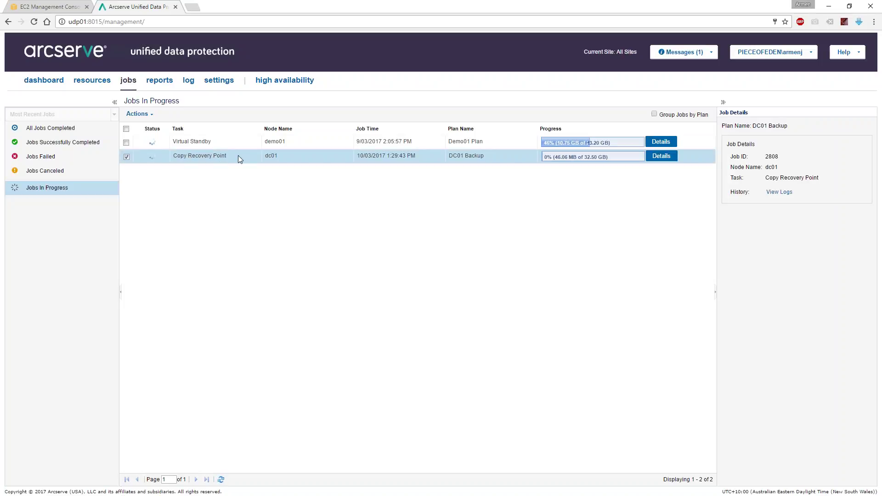
pyautogui.click(661, 156)
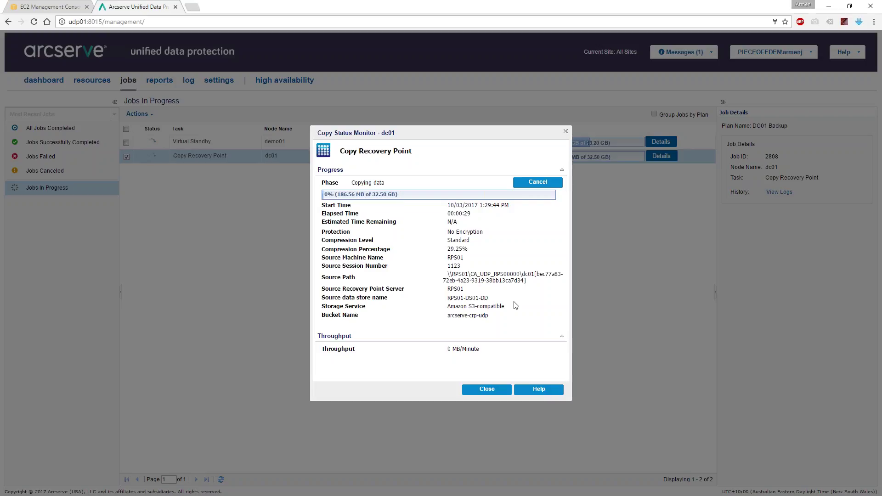
pyautogui.click(488, 389)
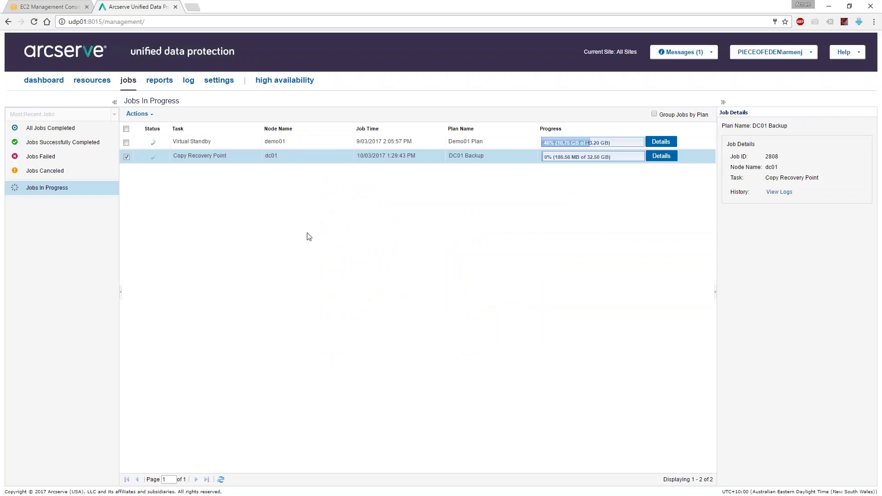
# Review the Download Recovery Point from Cloud form for dc01 with AWS S3 - Sydney as source, without starting a download
pyautogui.click(78, 84)
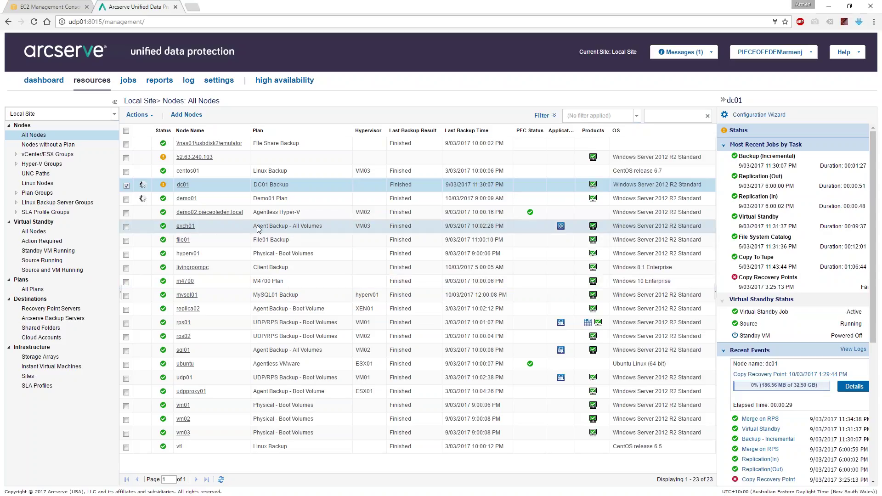
pyautogui.rightClick(183, 185)
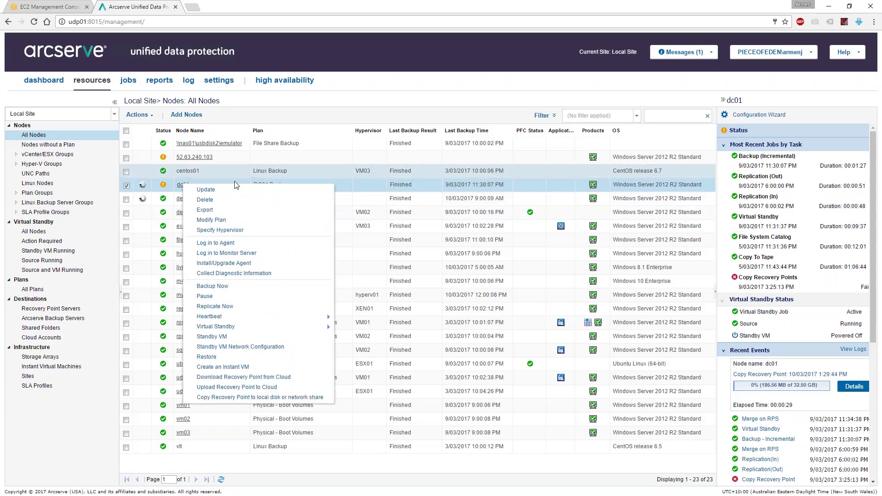
pyautogui.click(263, 377)
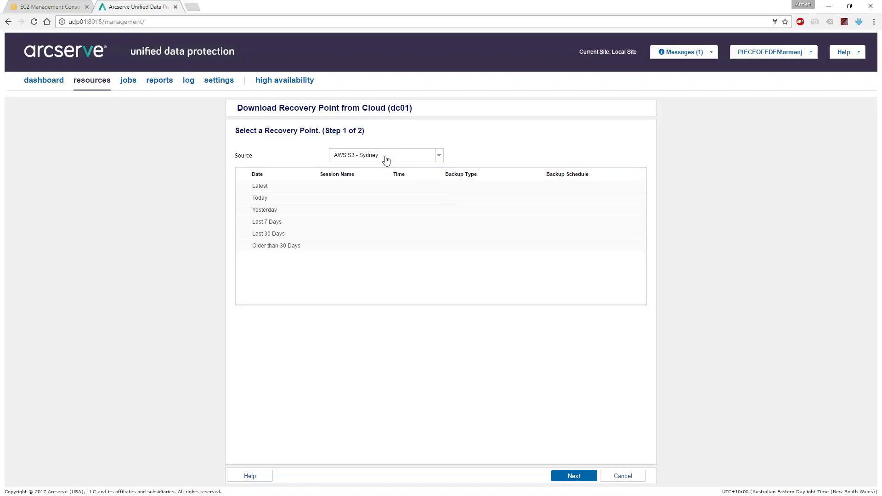
pyautogui.click(439, 156)
pyautogui.click(390, 165)
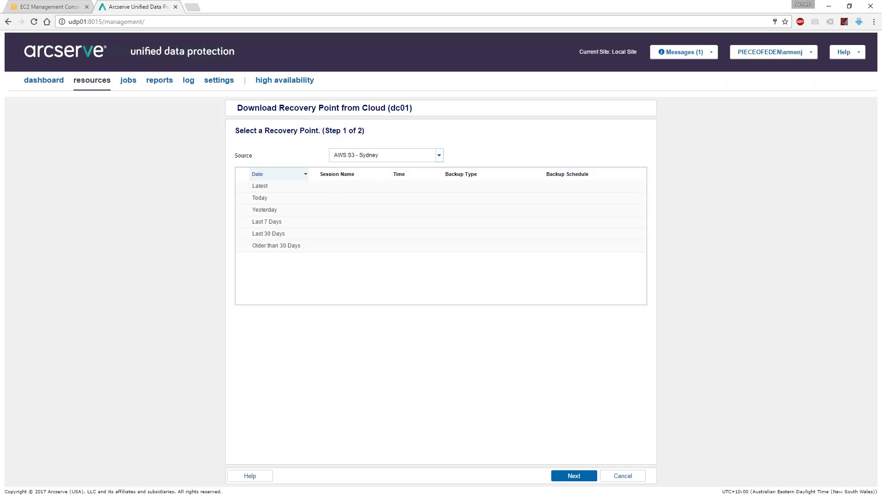
pyautogui.click(337, 201)
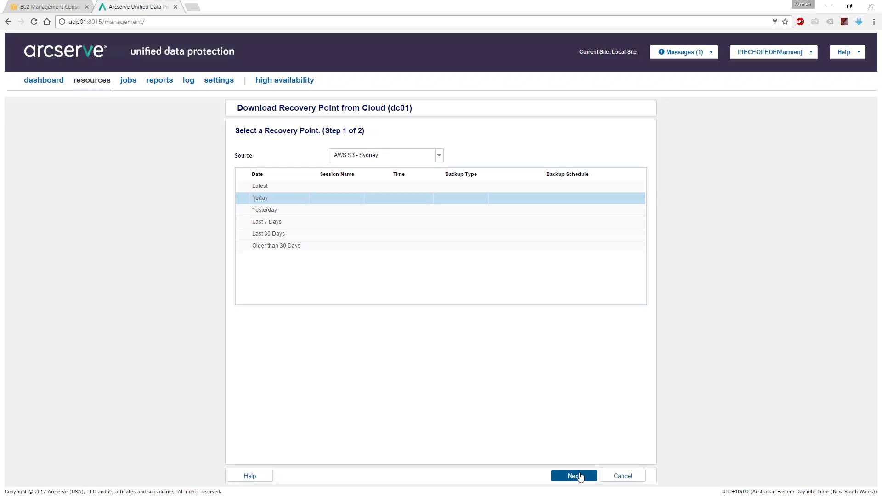
pyautogui.click(623, 477)
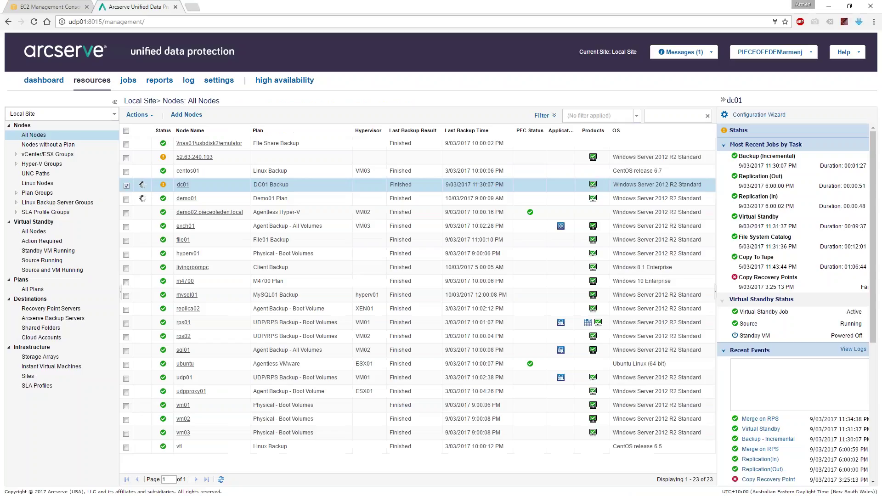
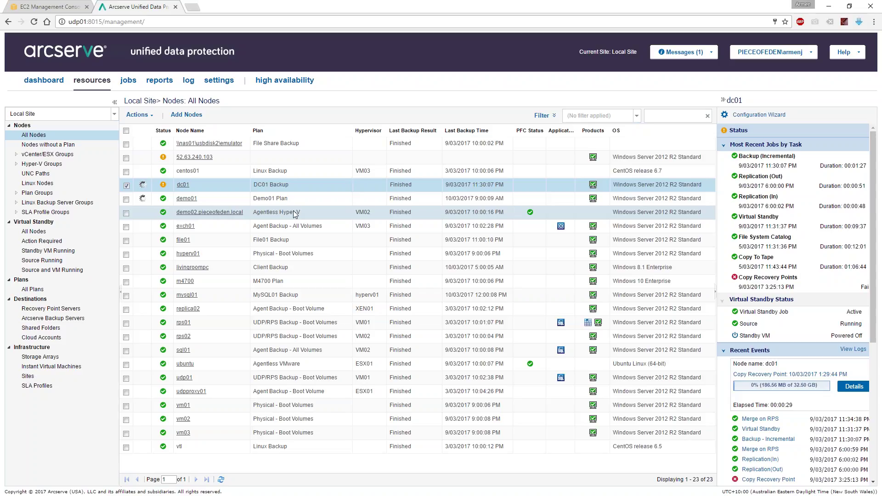
# Add a Virtual Standby task to the Agentless Hyper-V plan, sourced from the destination of Task1: Backup: Host-Based Agentless
pyautogui.click(39, 291)
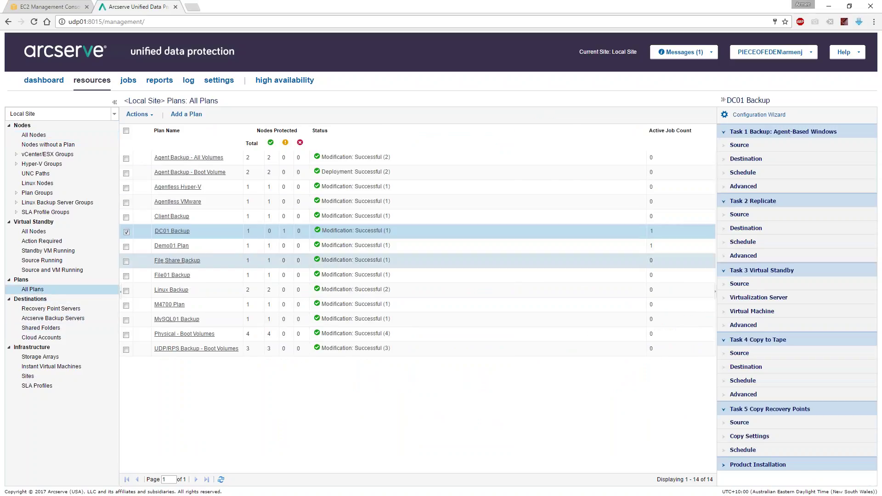
pyautogui.click(182, 188)
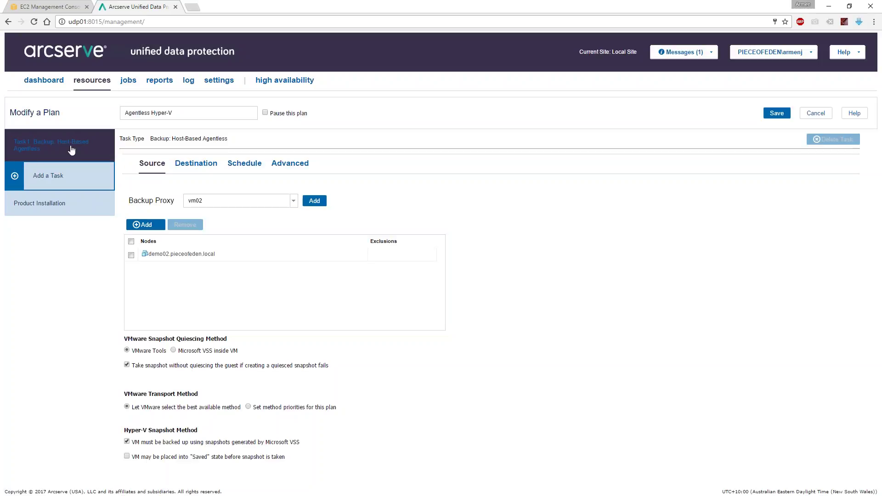
pyautogui.click(50, 180)
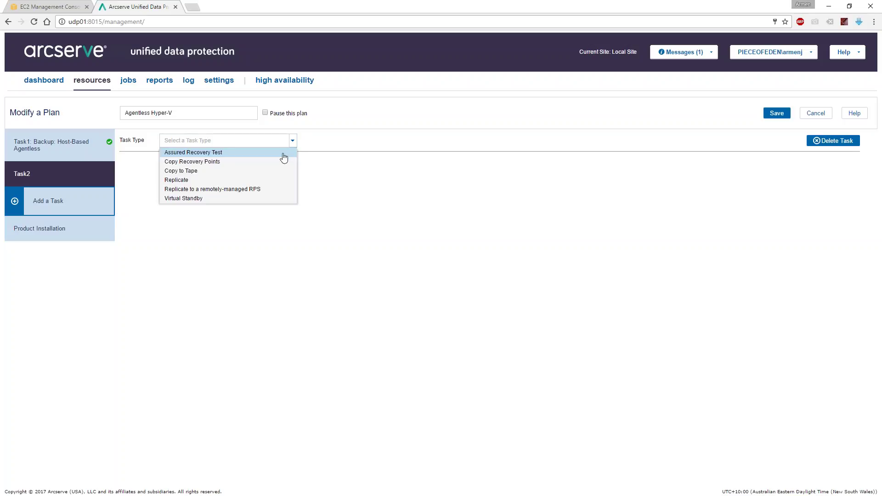
pyautogui.click(203, 199)
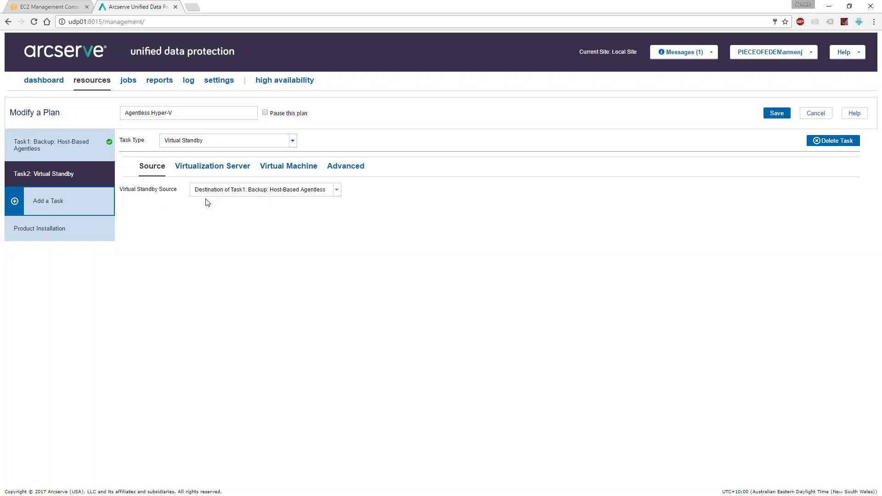
pyautogui.click(336, 190)
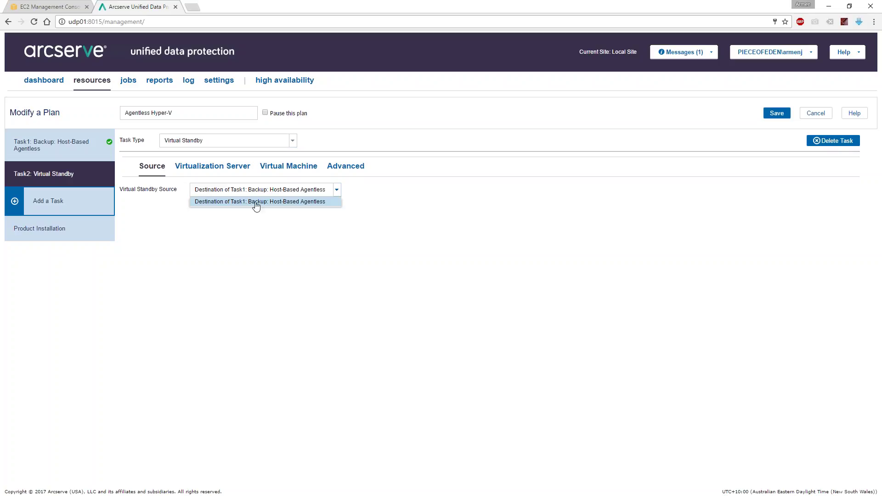
pyautogui.click(279, 208)
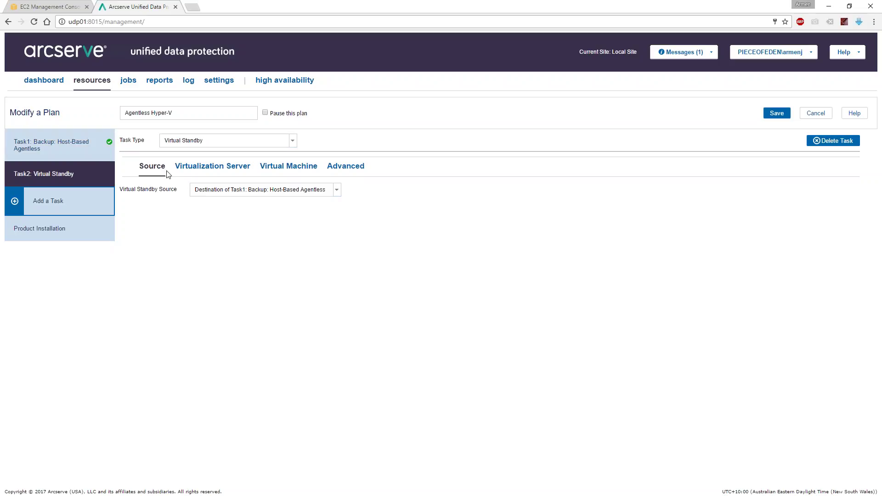
# Set the Virtual Standby task's virtualization type to EC2
pyautogui.click(217, 169)
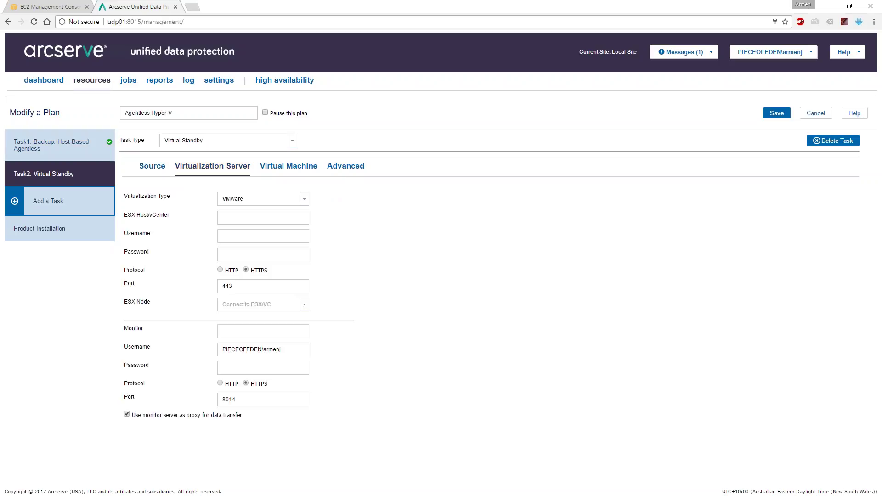
pyautogui.click(304, 198)
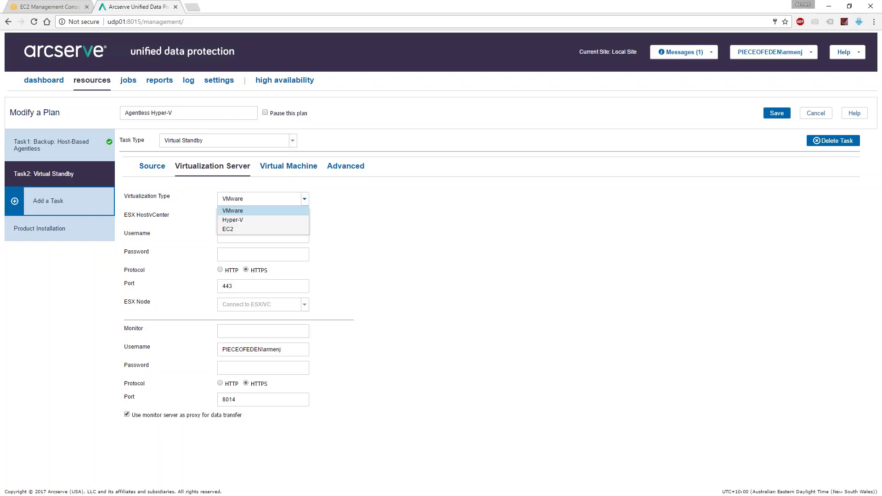
pyautogui.click(247, 230)
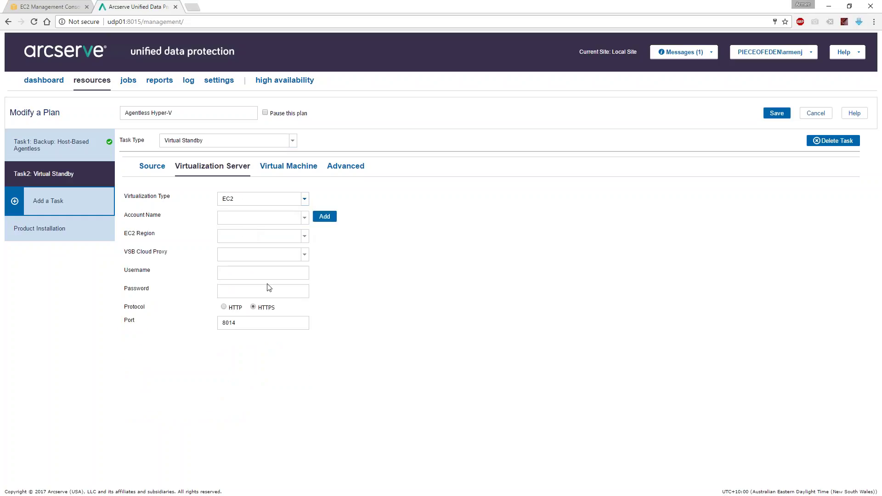
# Review the form for adding a cloud account with Amazon EC2 as the account service, without adding one
pyautogui.click(305, 219)
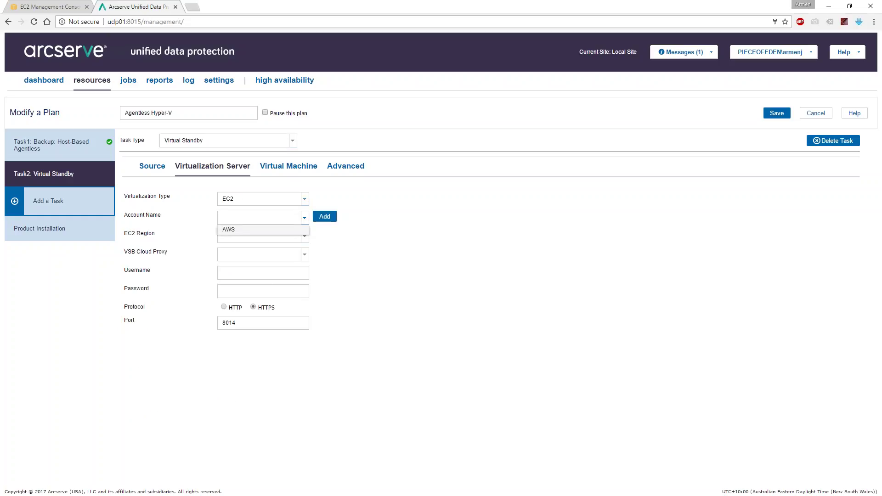
pyautogui.click(270, 221)
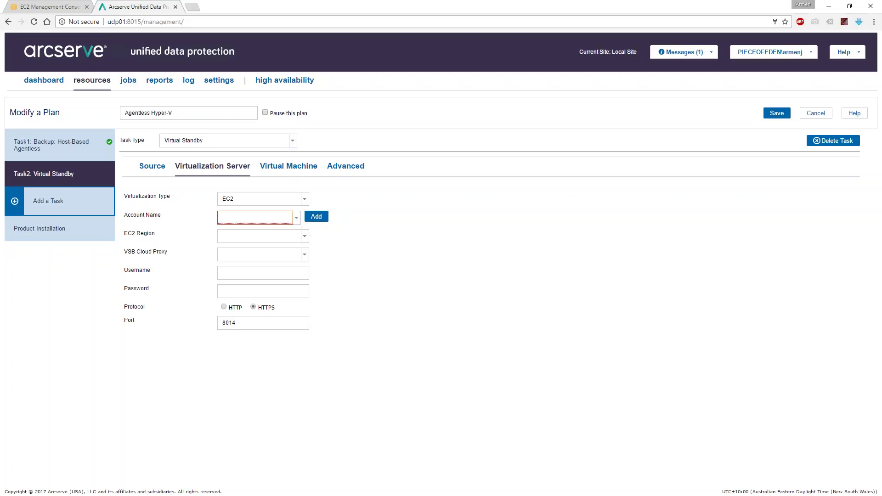
pyautogui.click(317, 218)
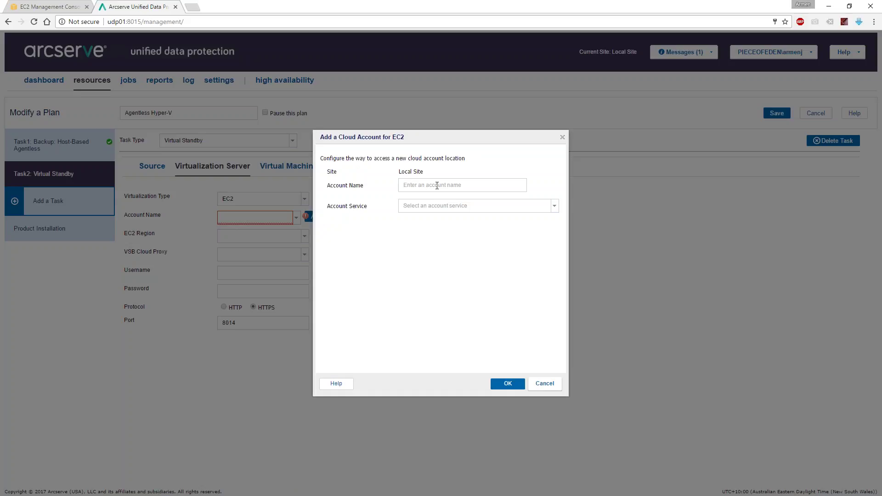
pyautogui.click(554, 206)
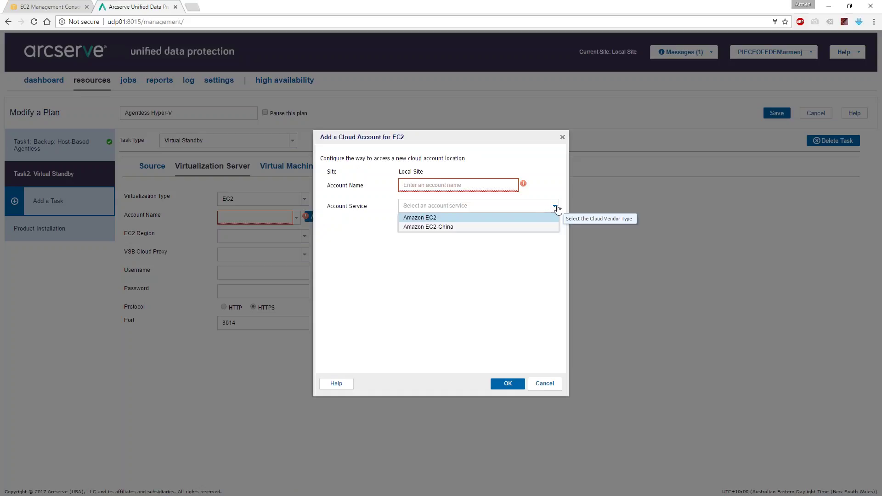
pyautogui.click(461, 220)
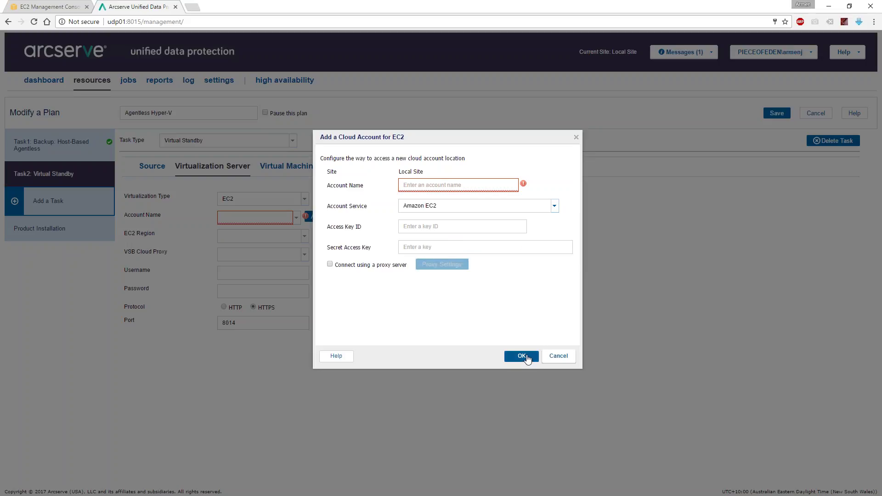
pyautogui.click(567, 358)
# Set the virtualization server to account AWS, region Asia Pacific (Sydney), and the AWS-PROXY t2.small instance as VSB cloud proxy
pyautogui.click(298, 219)
pyautogui.click(230, 233)
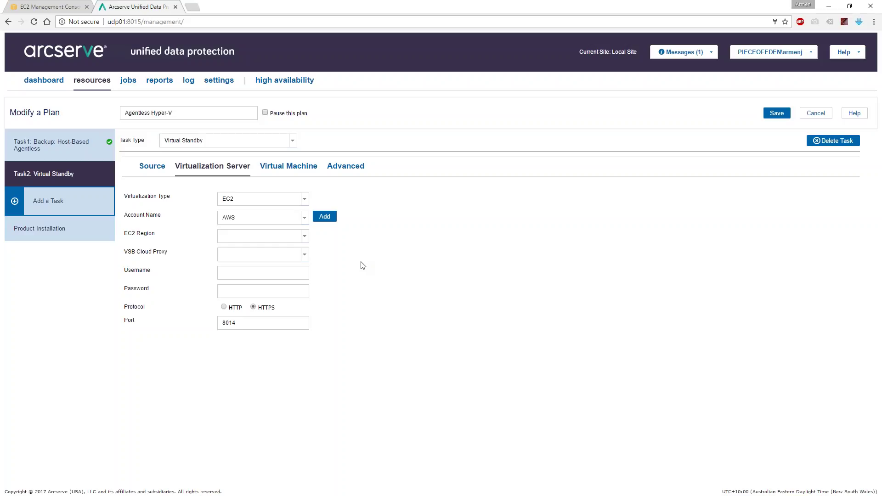
pyautogui.click(304, 236)
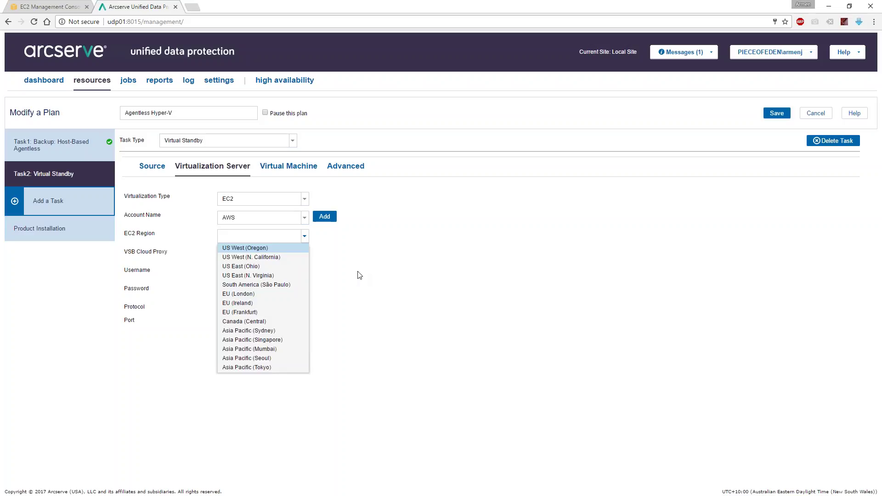
pyautogui.click(272, 333)
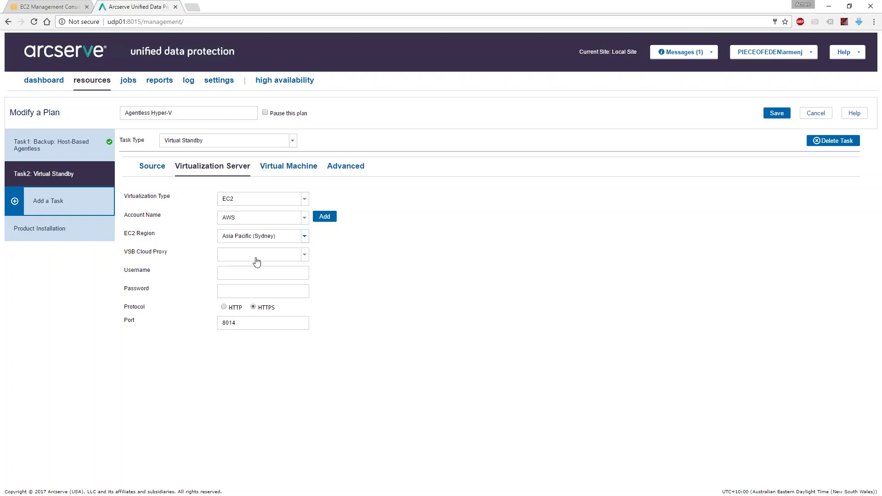
pyautogui.click(304, 256)
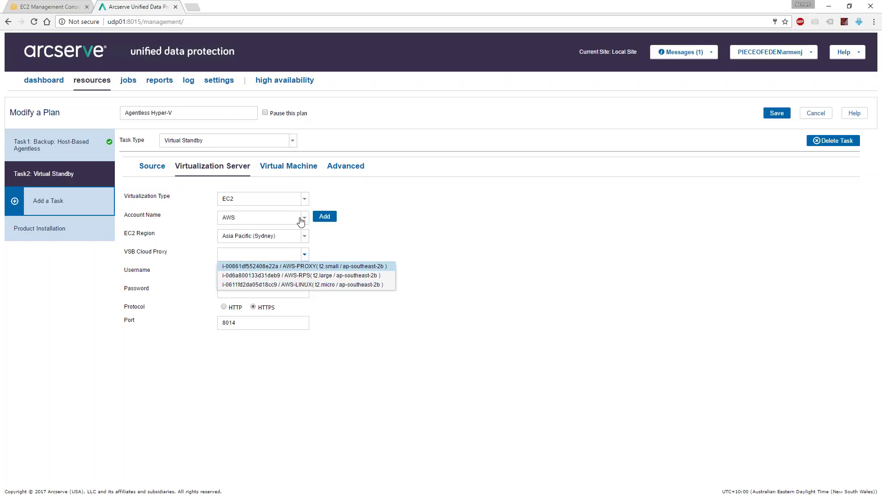
pyautogui.click(322, 266)
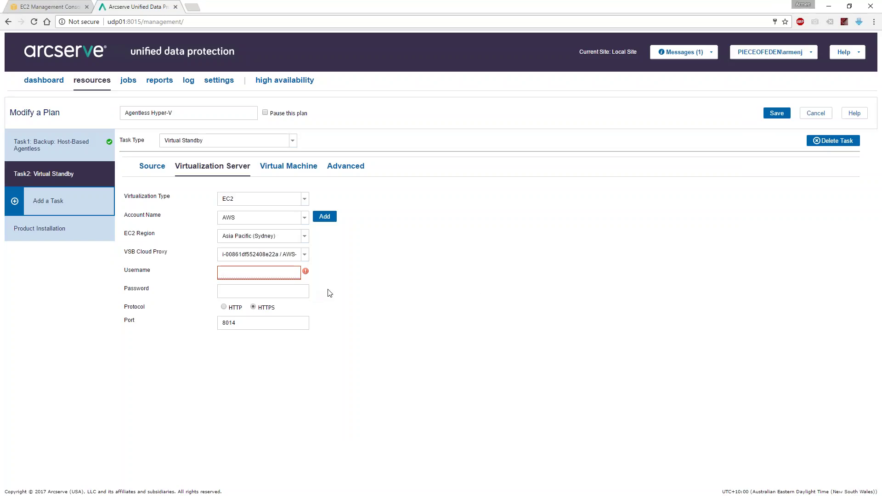
# Enter Administrator as the cloud proxy's username, paste the account password, and set the protocol to HTTP
pyautogui.write('Administrator')
pyautogui.hotkey('alt', 'Tab')
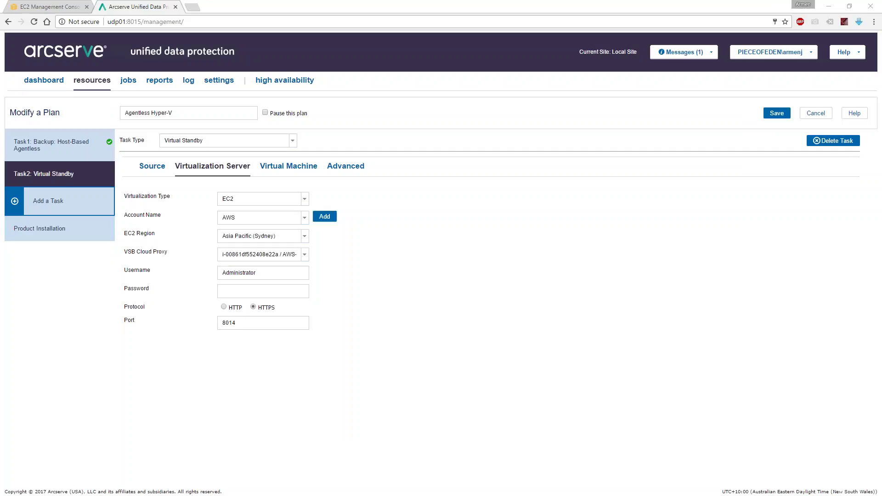
pyautogui.click(220, 289)
pyautogui.hotkey('ctrl', 'v')
pyautogui.click(224, 306)
# Set the standby virtual machine's instance type to t2.small and its EBS volume type to General Purpose SSD (GP2)
pyautogui.click(294, 160)
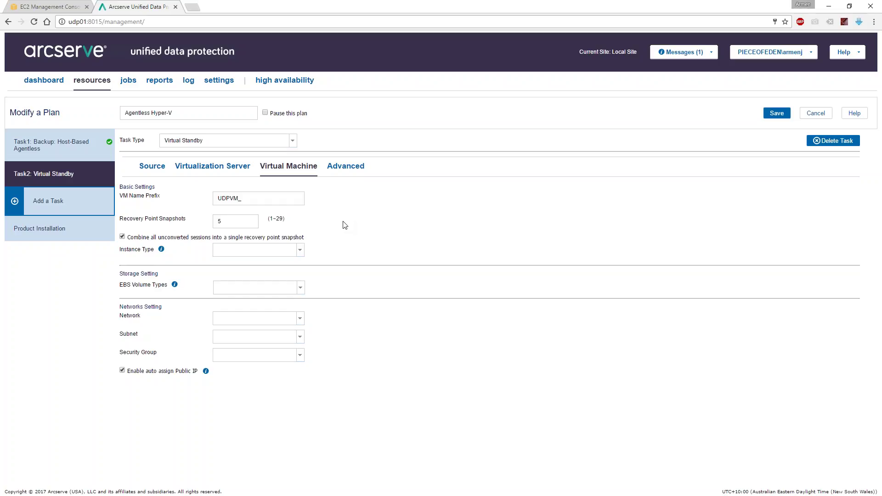
pyautogui.click(300, 251)
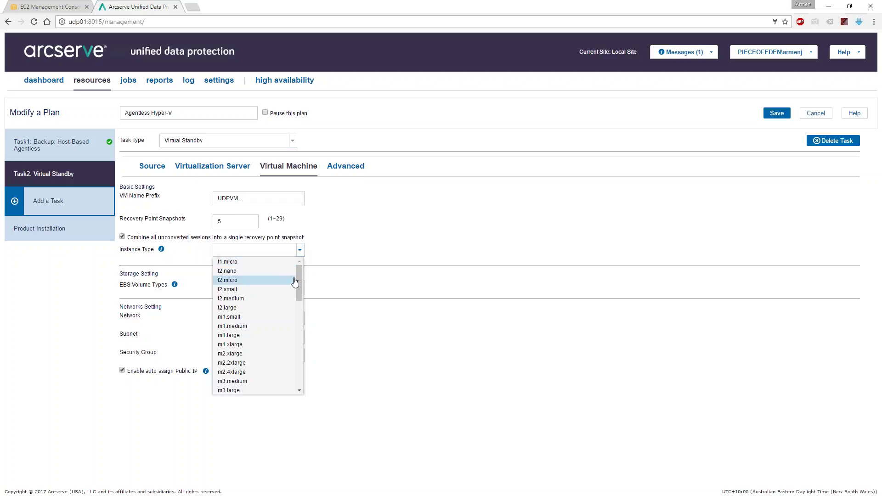
pyautogui.moveTo(299, 275); pyautogui.dragTo(323, 270)
pyautogui.click(267, 295)
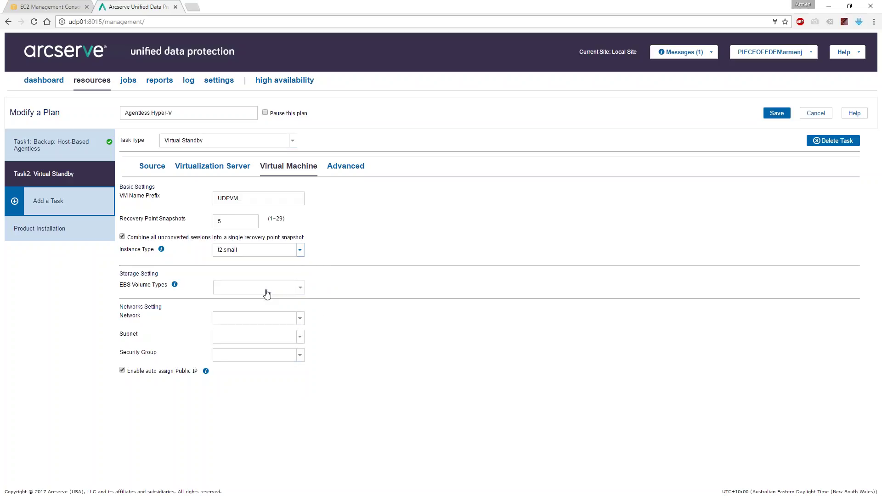
pyautogui.click(298, 289)
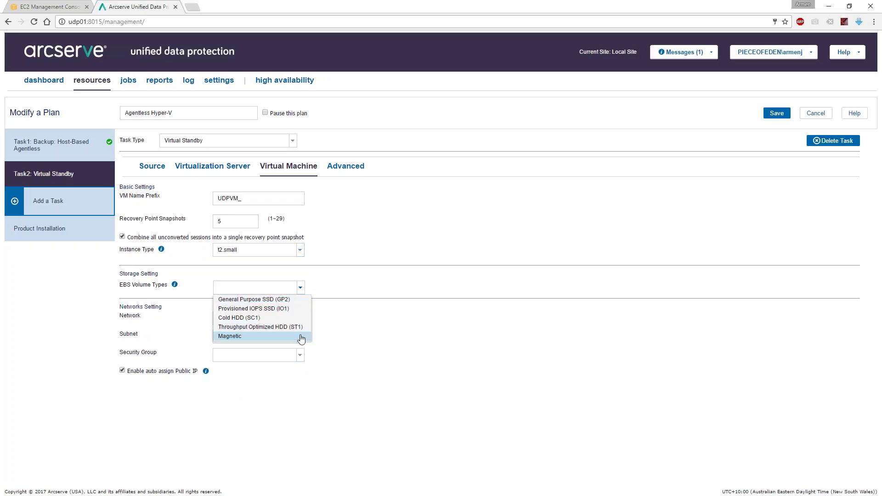
pyautogui.click(297, 302)
# Set the standby virtual machine's network to Default_VPC (vpc-12b1577a), its subnet to subnet-14b1577c, and its security group to sg-04e8096b / default
pyautogui.click(298, 323)
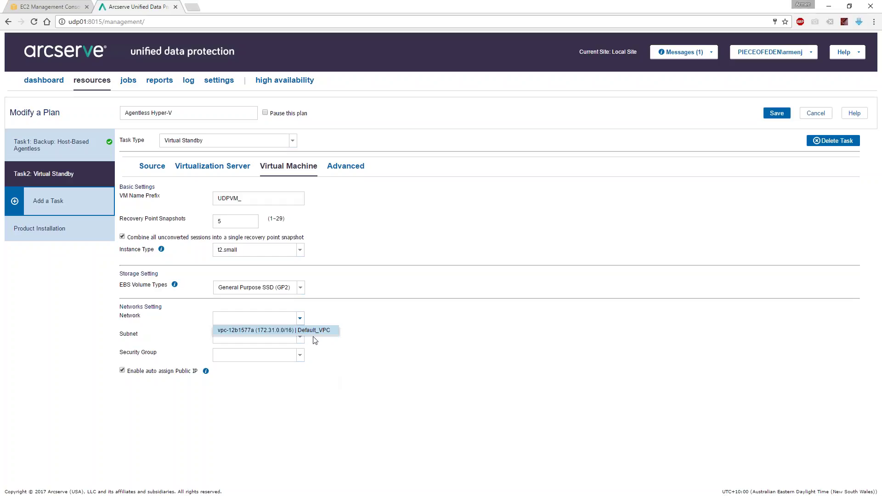
pyautogui.click(316, 332)
pyautogui.click(300, 337)
pyautogui.click(291, 349)
pyautogui.click(299, 355)
pyautogui.click(266, 372)
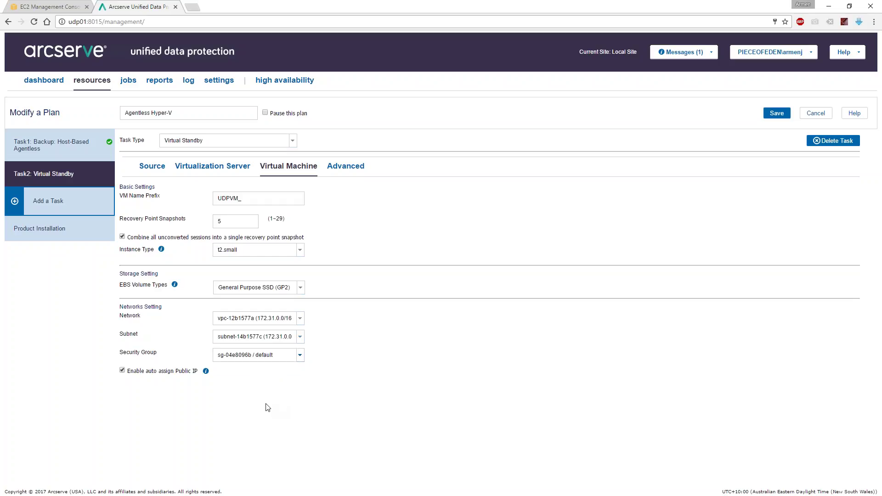
# Try out a cloud data transfer throttle schedule of 1 Mbps starting at 9:00 AM with adjusted days and end time, and discard it
pyautogui.click(350, 173)
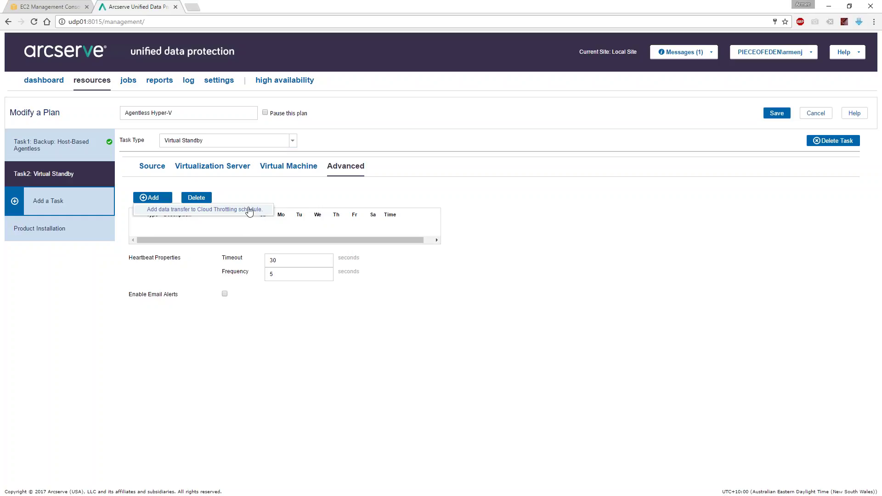
pyautogui.click(153, 198)
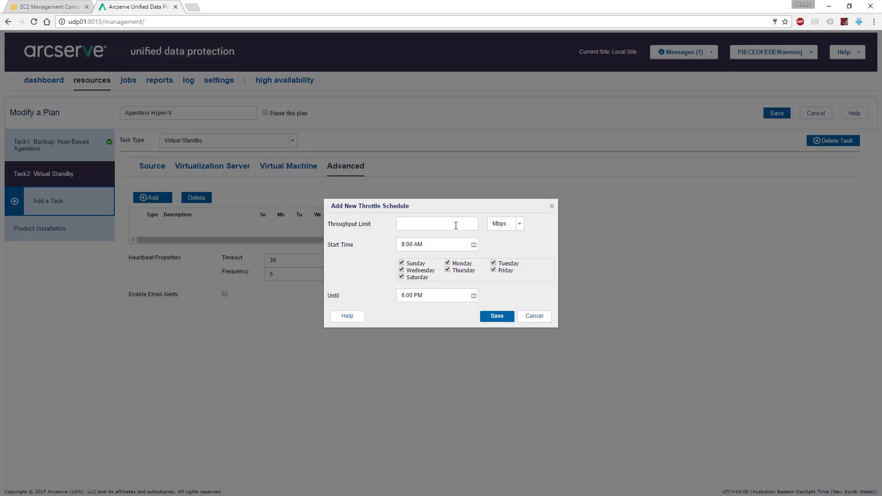
pyautogui.click(519, 224)
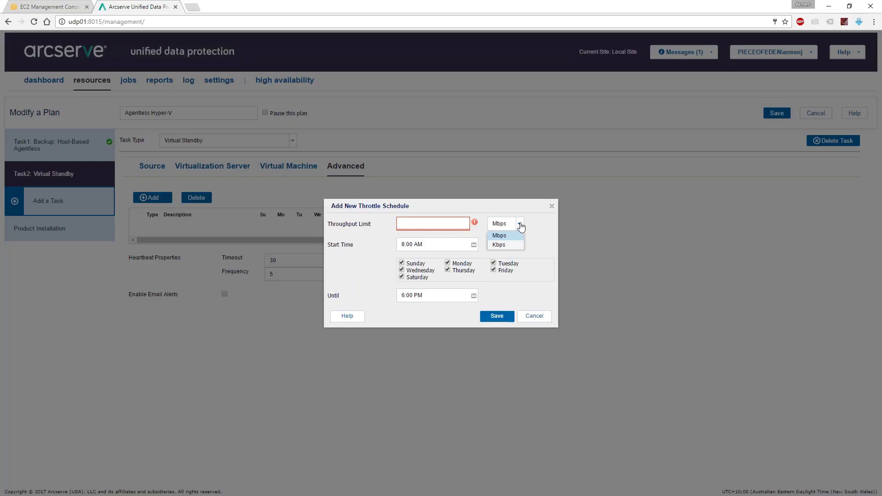
pyautogui.click(454, 229)
pyautogui.write('1')
pyautogui.click(474, 244)
pyautogui.click(445, 275)
pyautogui.click(445, 305)
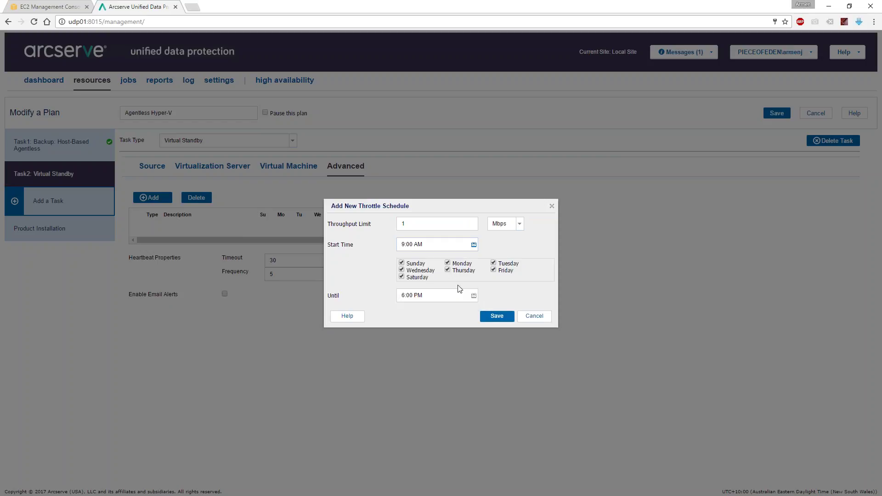
pyautogui.click(474, 296)
pyautogui.click(465, 336)
pyautogui.click(444, 356)
pyautogui.click(415, 279)
pyautogui.click(403, 263)
pyautogui.click(534, 316)
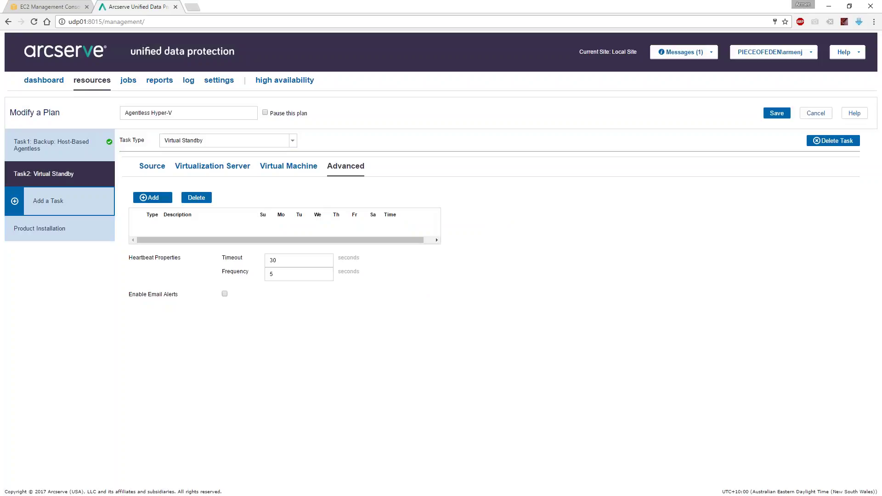
# Save the modified Agentless Hyper-V plan with its Virtual Standby task
pyautogui.click(776, 113)
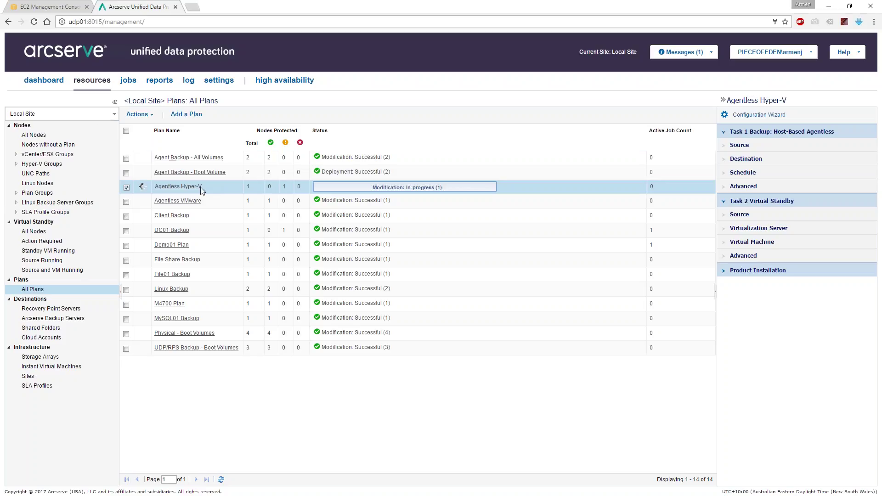
# Check dc01's status among all nodes and examine the in-progress details of demo01's Virtual Standby job
pyautogui.click(34, 135)
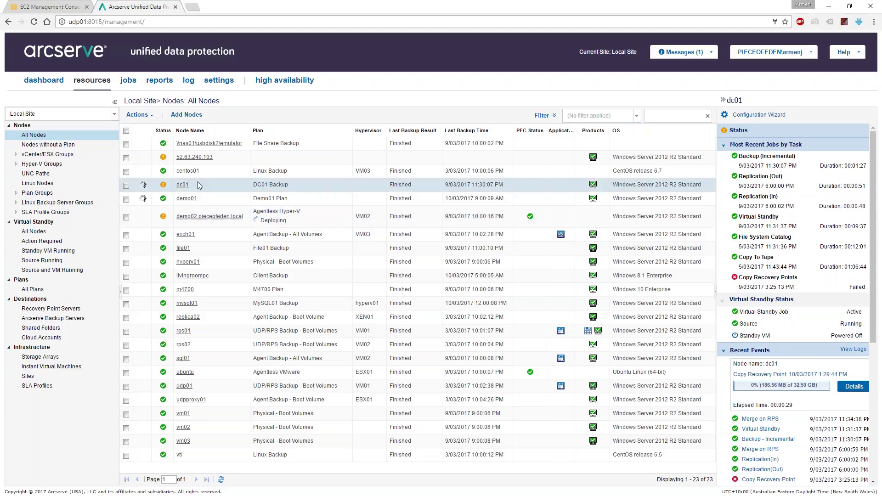
pyautogui.click(128, 82)
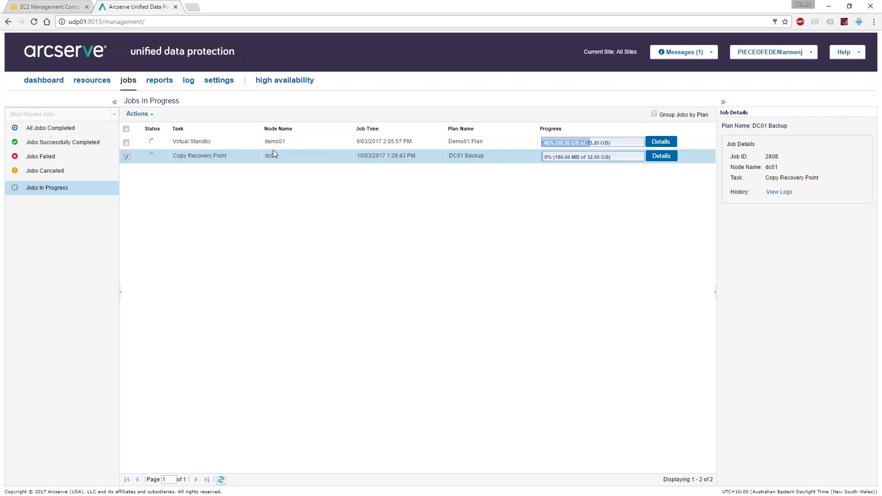
pyautogui.click(215, 145)
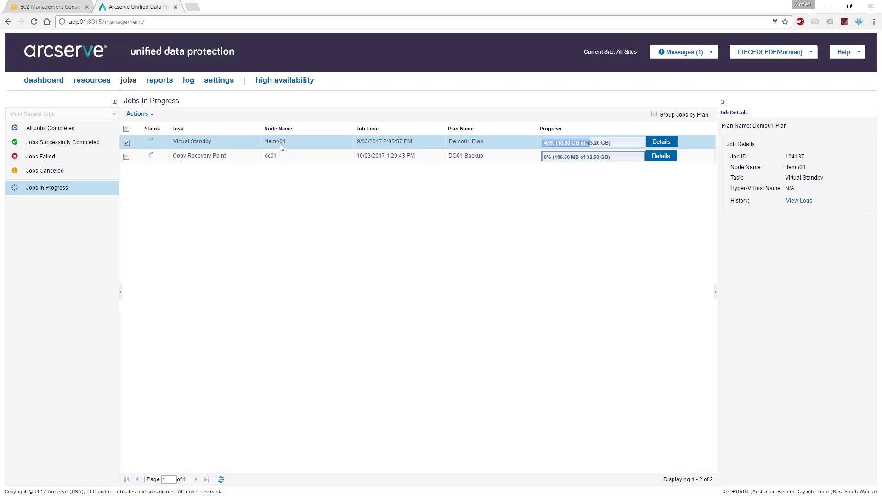
pyautogui.click(661, 142)
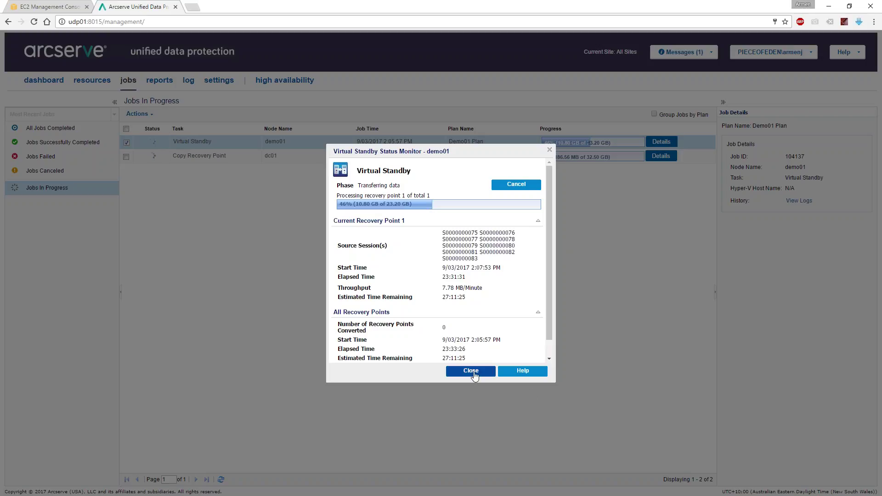
pyautogui.scroll(-1, 476, 331)
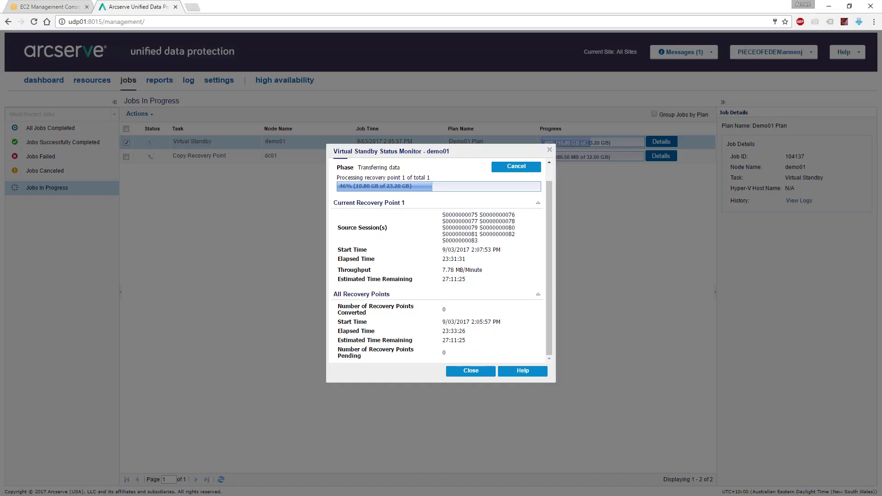
pyautogui.click(471, 373)
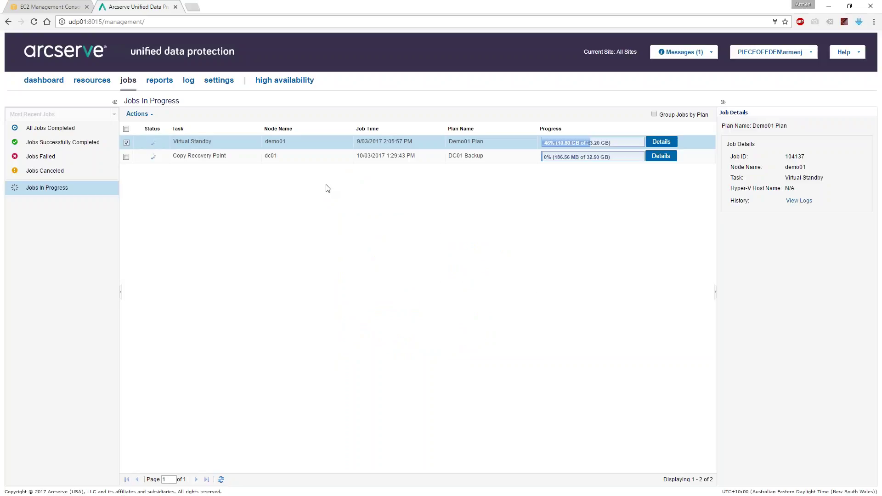
# Switch to the EC2 Management Console to check the UDPVM_DEMO01 standby instance, and return to the Arcserve jobs in progress
pyautogui.click(43, 7)
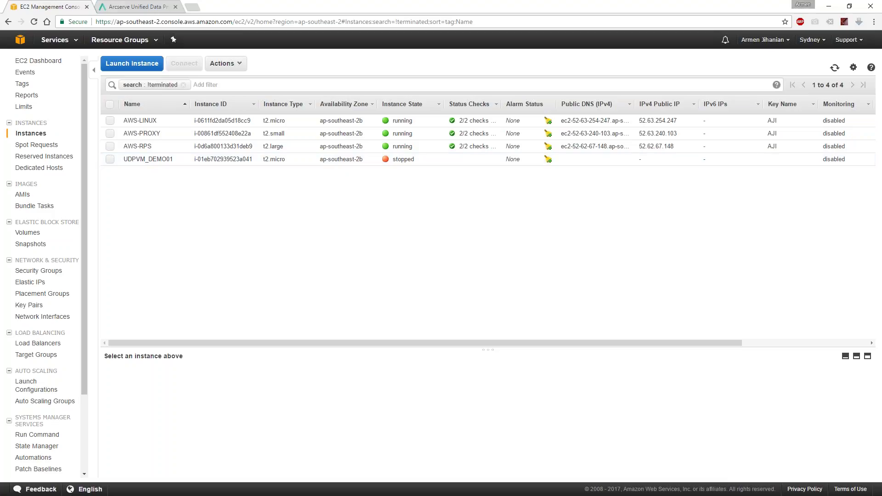
pyautogui.click(139, 8)
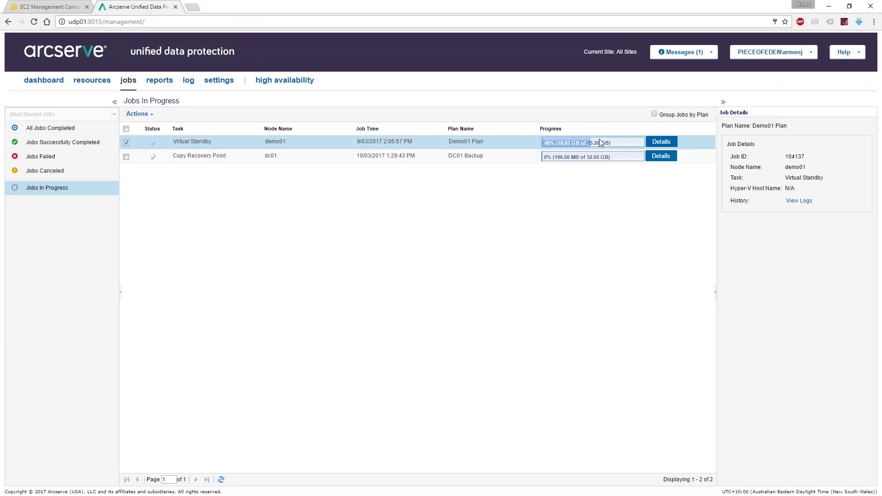
pyautogui.moveTo(564, 144)
# Check the plan and recent events of node demo02.pieceofeden.local in the list of all nodes
pyautogui.click(90, 88)
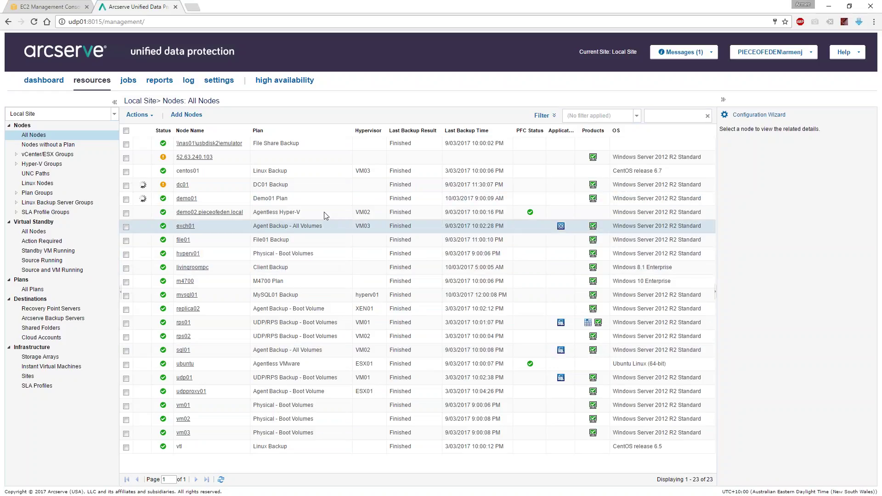
pyautogui.click(305, 214)
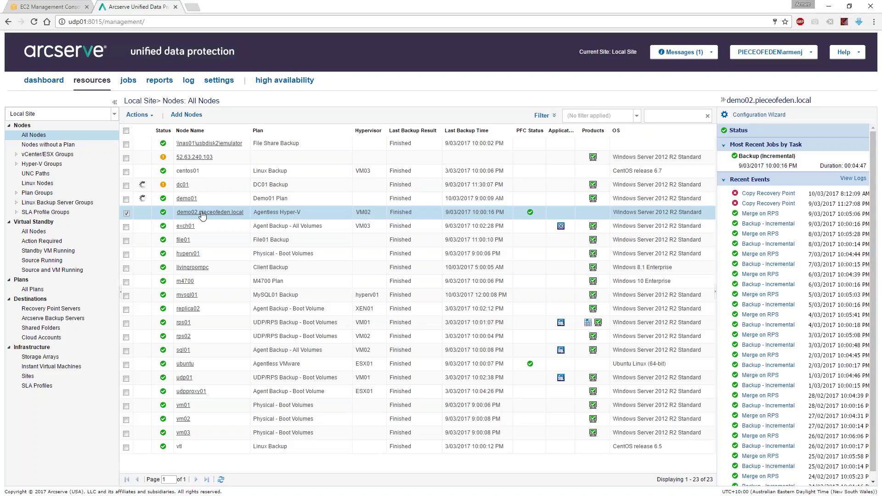
pyautogui.click(126, 214)
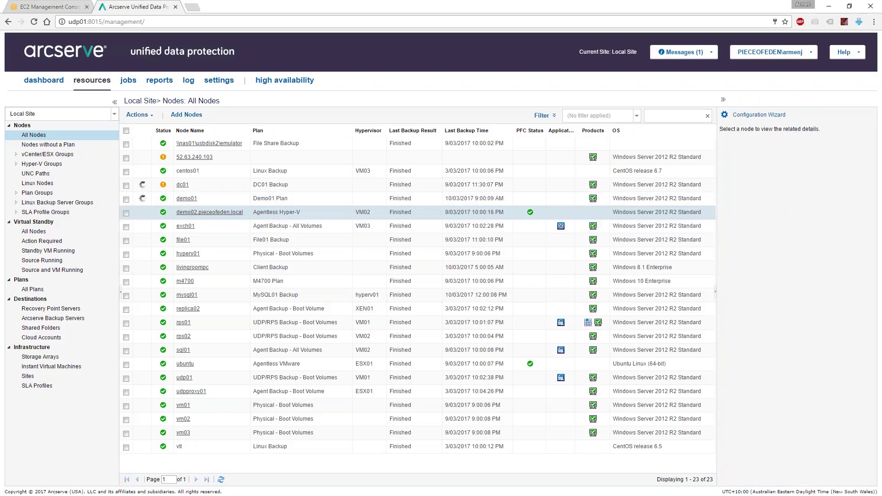
pyautogui.moveTo(180, 218)
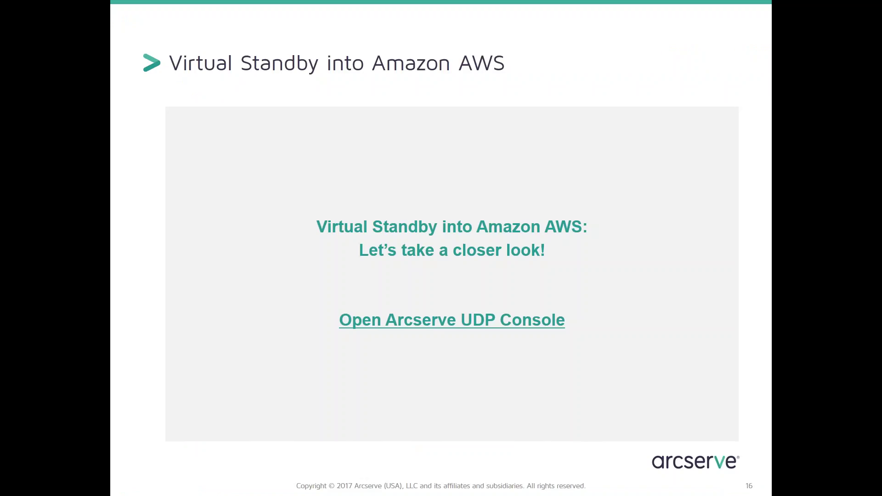
pyautogui.press('Right')
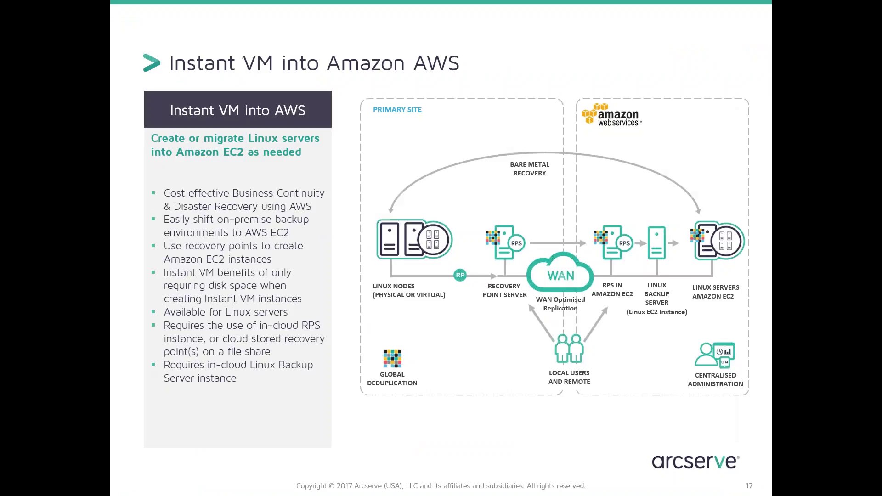
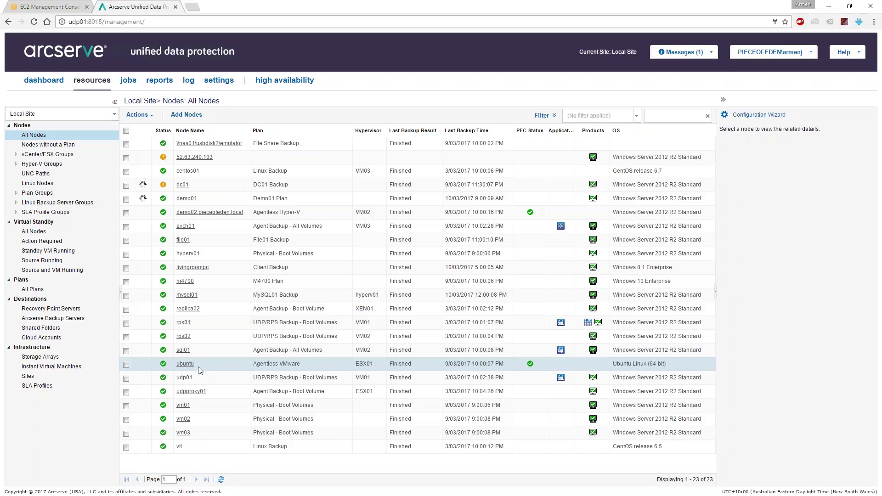
# Review the source node and the Replicate task's destination settings in the Agentless VMware plan, leaving the plan without saving
pyautogui.click(40, 291)
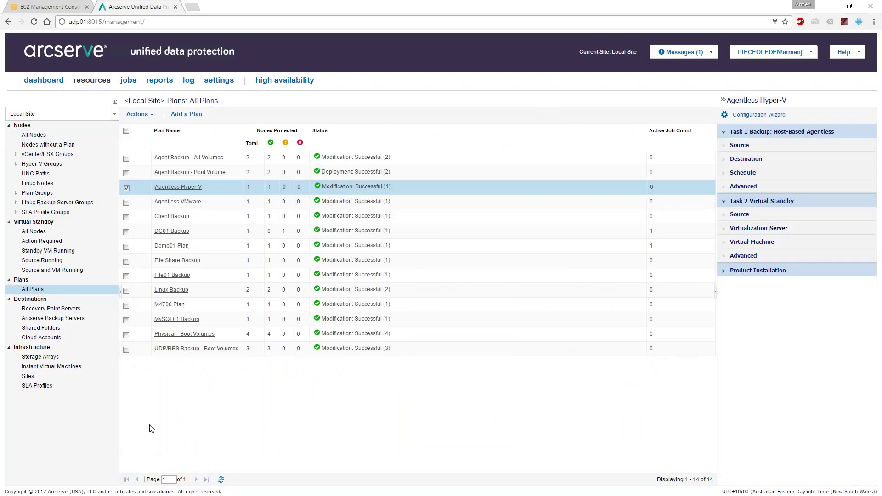
pyautogui.click(188, 202)
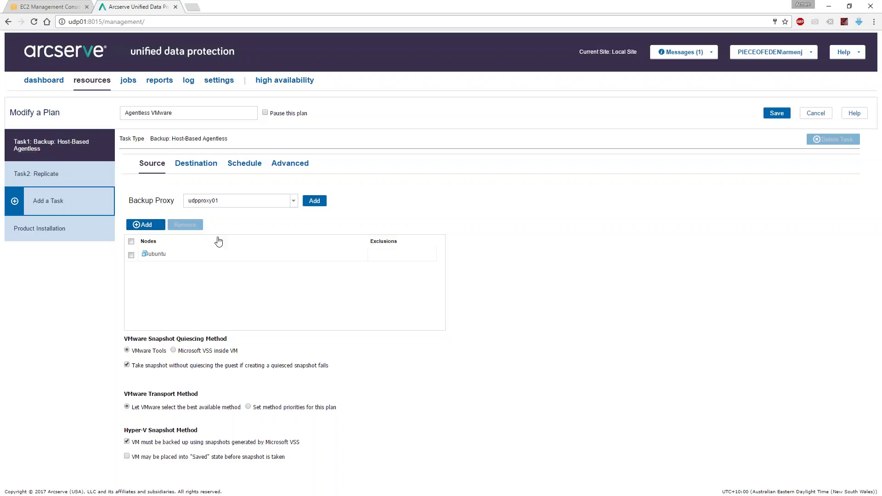
pyautogui.click(78, 180)
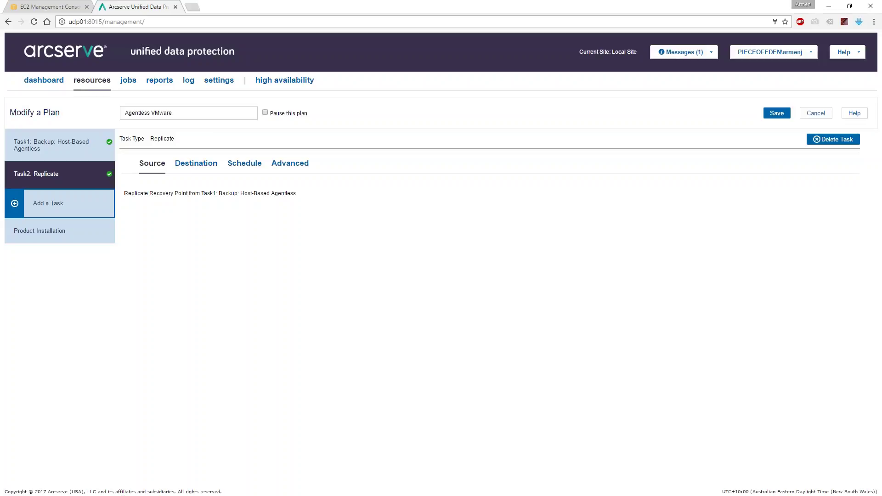
pyautogui.click(196, 163)
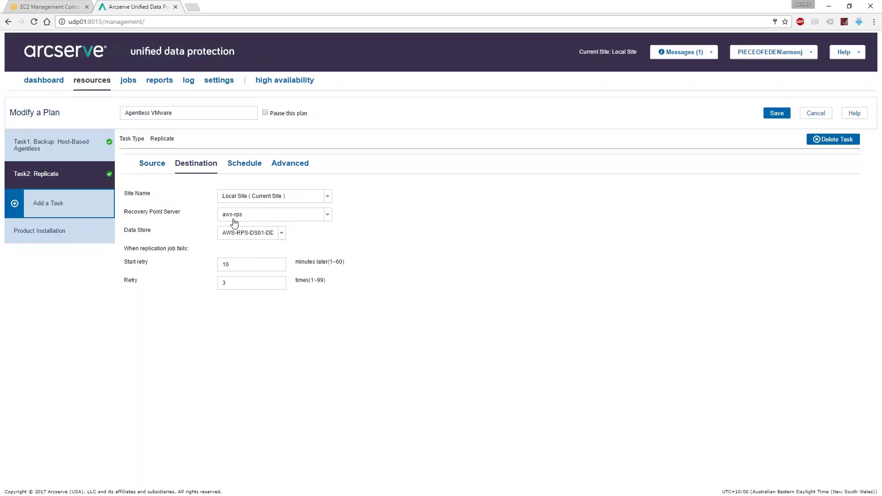
pyautogui.moveTo(219, 220)
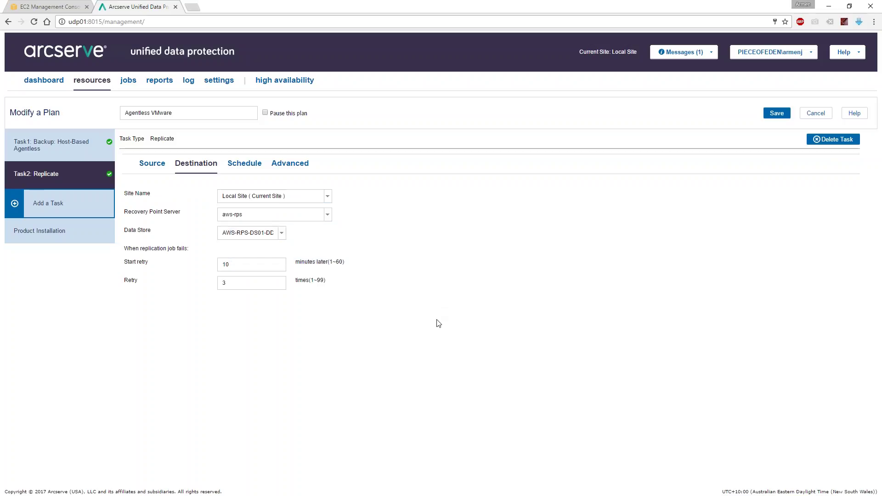
pyautogui.click(816, 113)
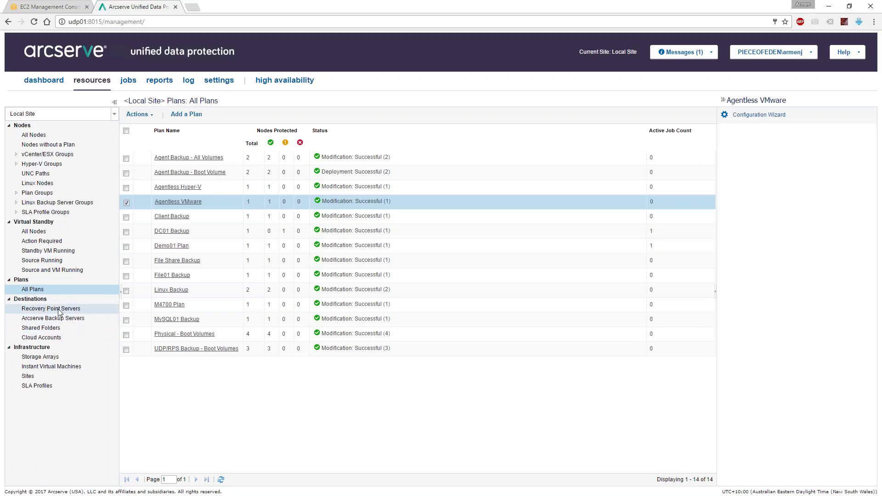
# Examine the recovery points stored for Ubuntu@esx01 in the AWS-RPS-DS01-DD data store, and return to the recovery point servers
pyautogui.click(82, 309)
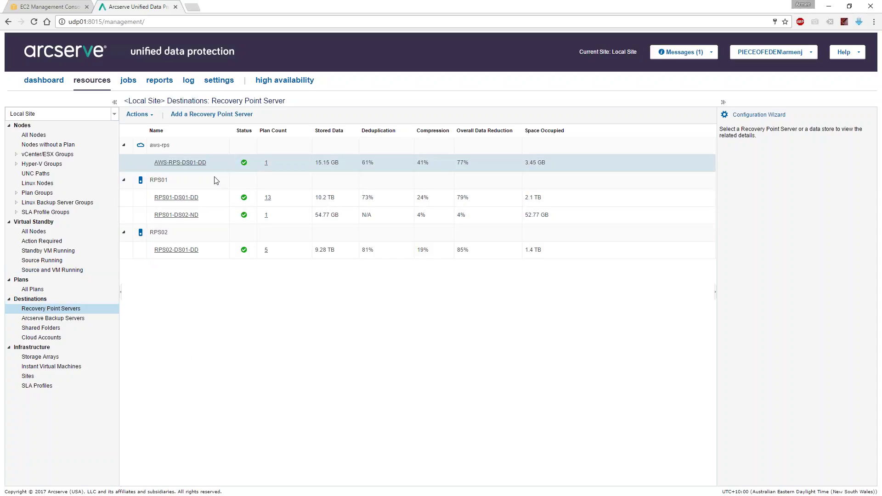
pyautogui.click(186, 162)
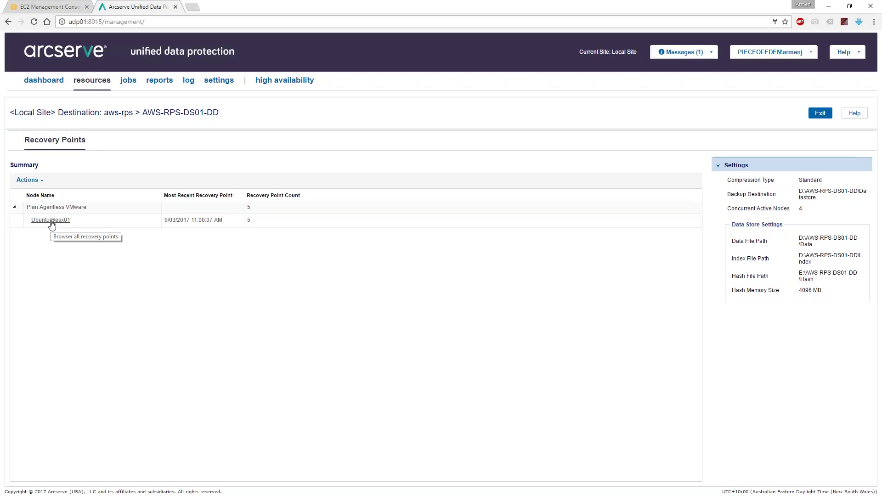
pyautogui.click(52, 221)
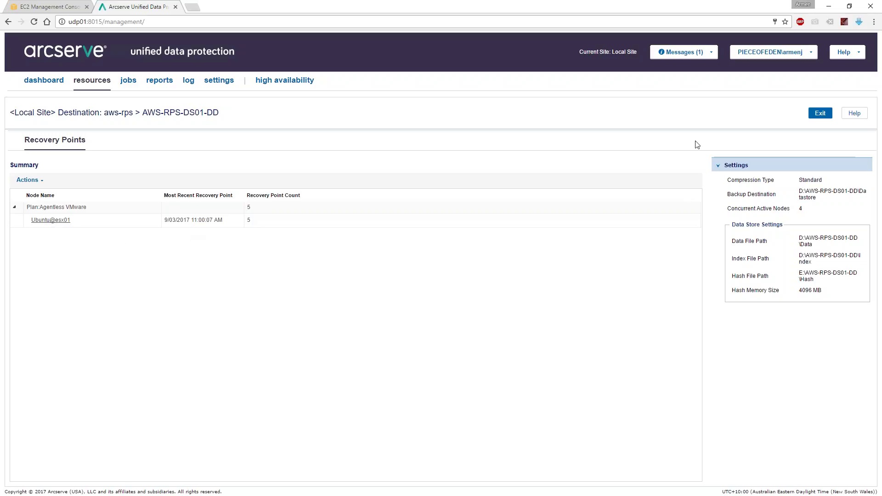
pyautogui.click(820, 114)
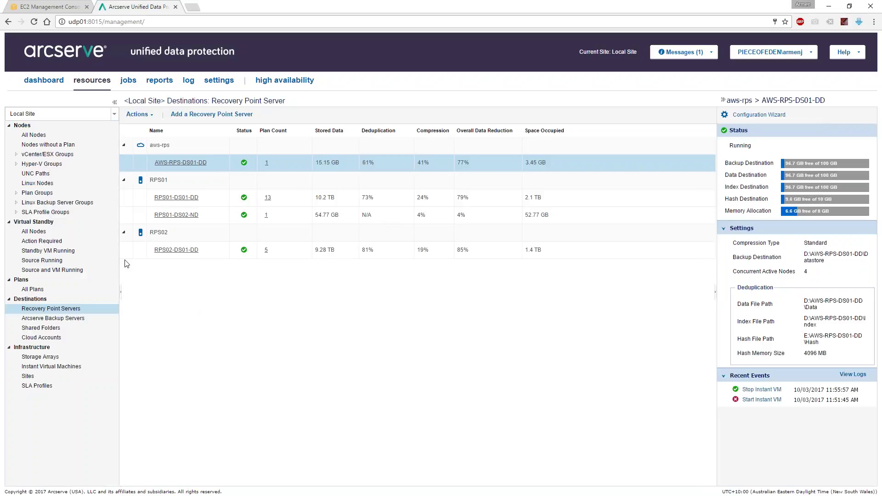
# Review the Linux Backup Server Groups nodes and the form for adding a Linux Backup Server Node, leaving without adding one
pyautogui.click(40, 202)
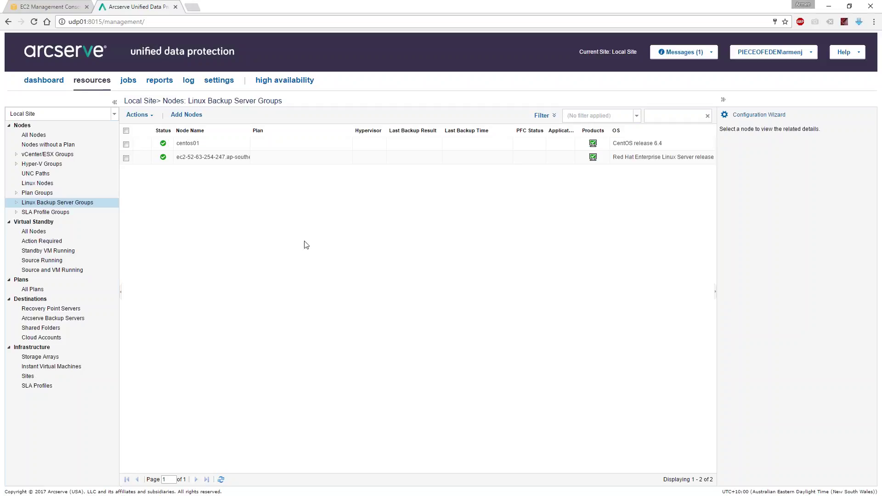
pyautogui.moveTo(251, 131); pyautogui.dragTo(318, 131)
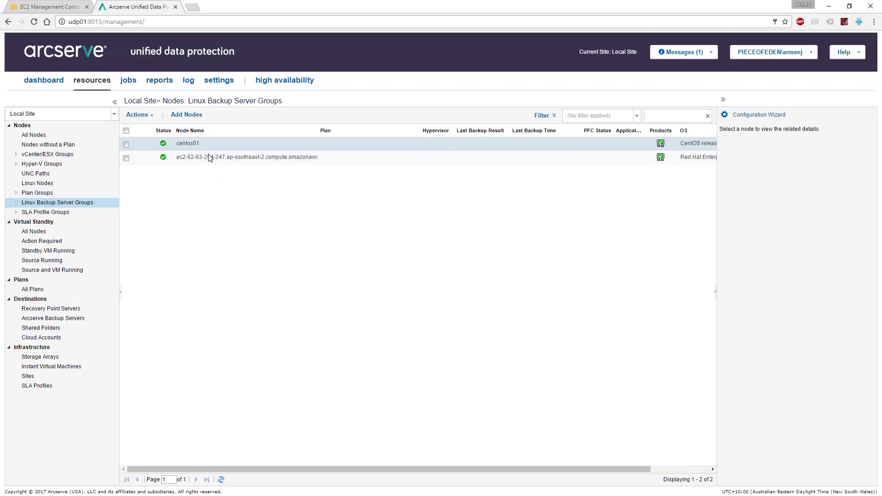
pyautogui.click(188, 116)
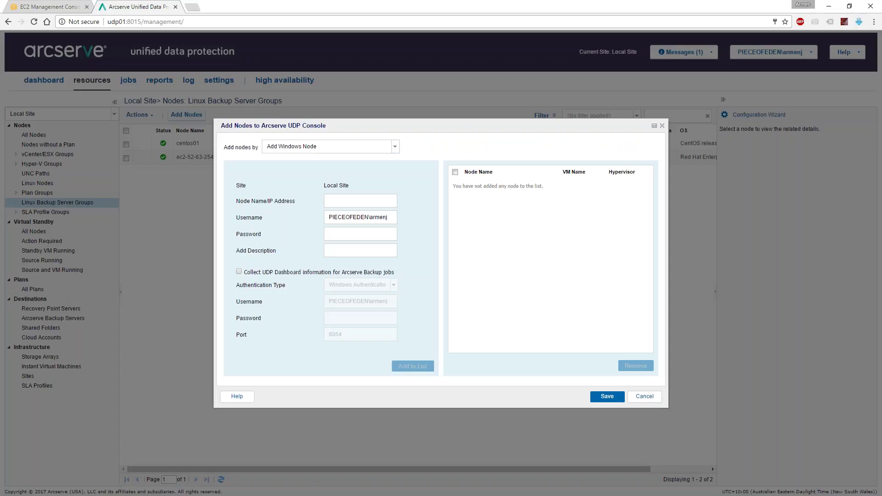
pyautogui.click(394, 146)
pyautogui.click(333, 178)
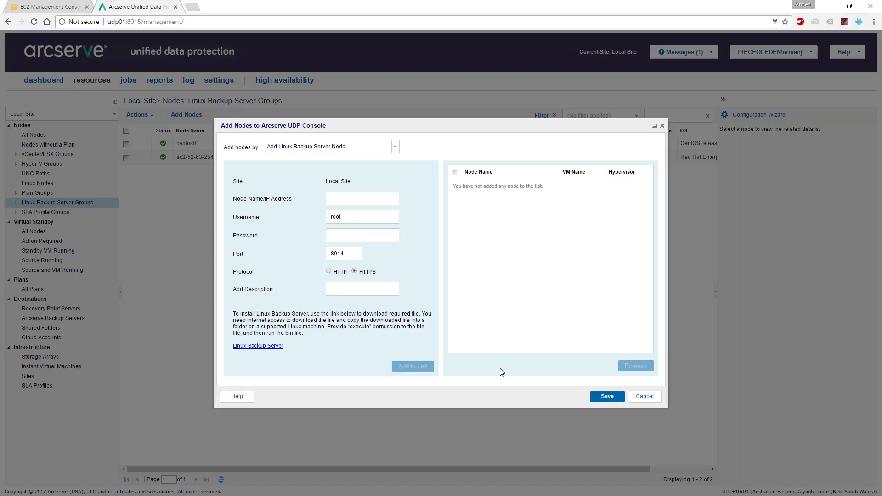
pyautogui.click(644, 396)
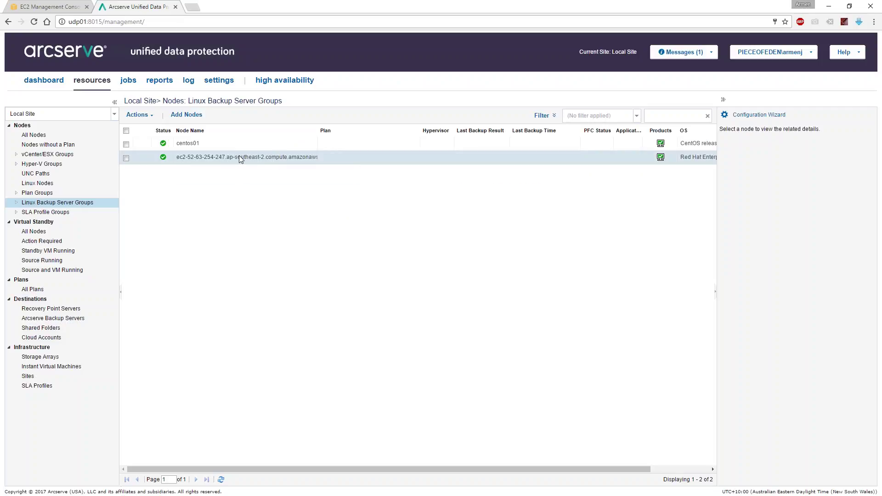
# Start creating an Instant VM for the ubuntu node from its latest recovery point on the aws-rps recovery point server
pyautogui.click(54, 134)
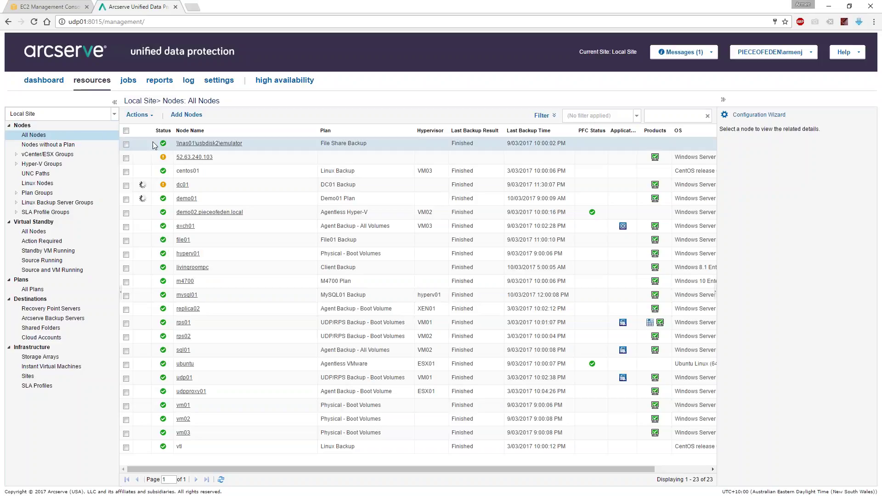
pyautogui.click(186, 364)
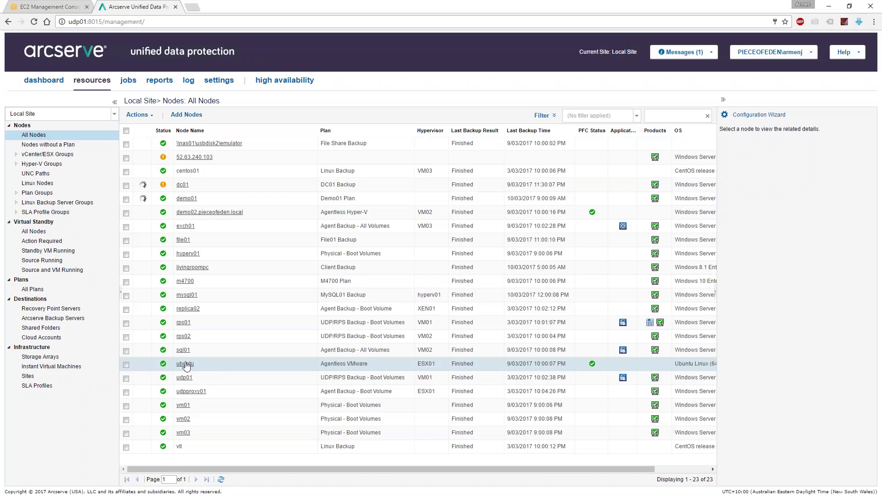
pyautogui.rightClick(186, 364)
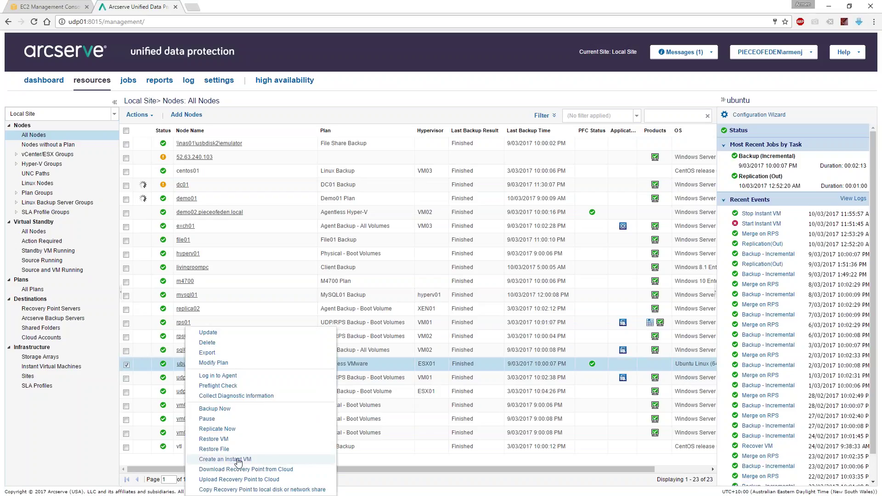
pyautogui.click(276, 461)
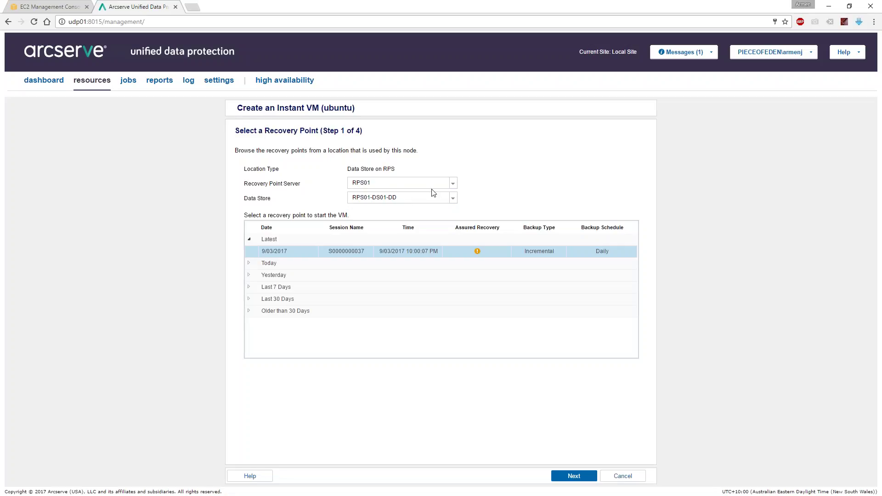
pyautogui.click(452, 185)
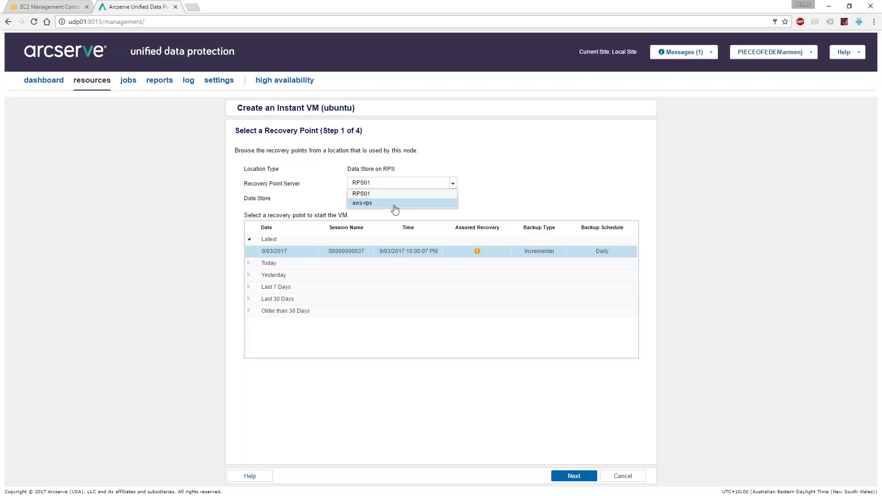
pyautogui.click(391, 203)
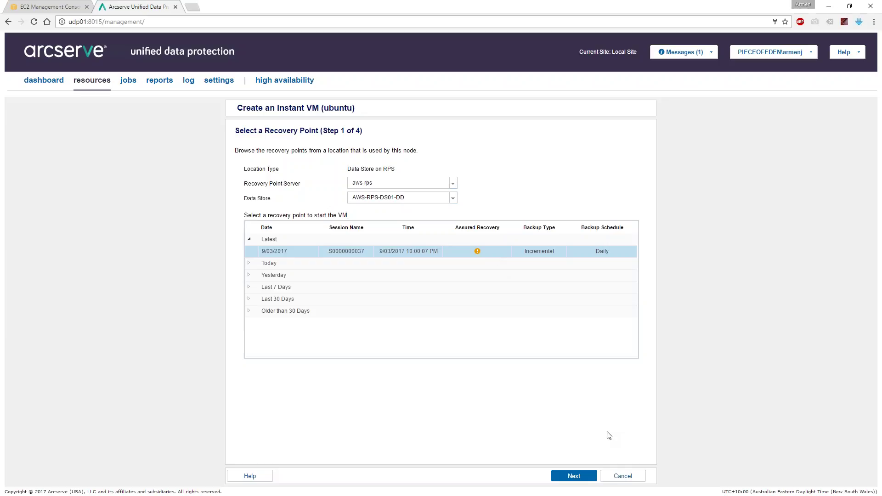
pyautogui.click(572, 477)
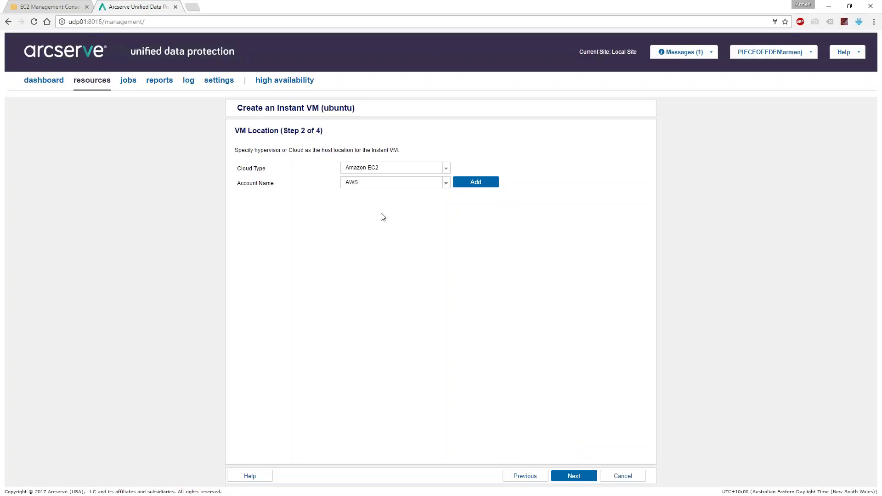
pyautogui.click(428, 171)
pyautogui.click(388, 170)
pyautogui.click(396, 172)
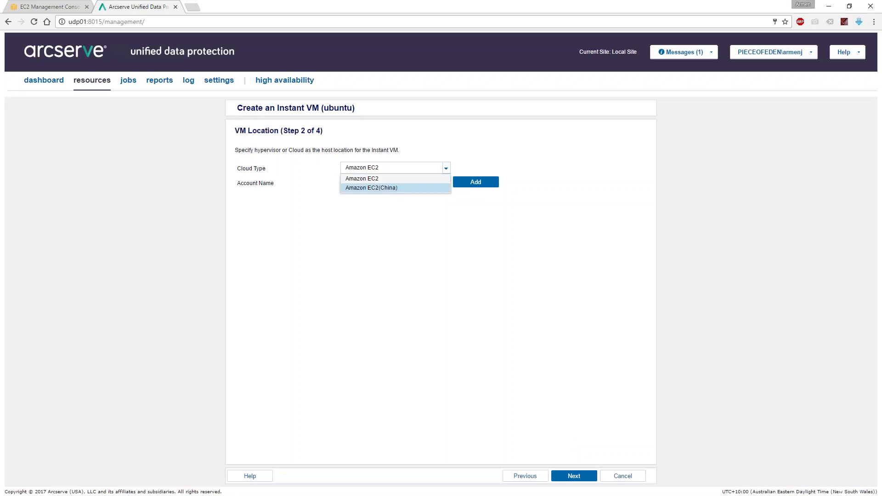
pyautogui.click(391, 187)
pyautogui.click(394, 184)
pyautogui.click(392, 192)
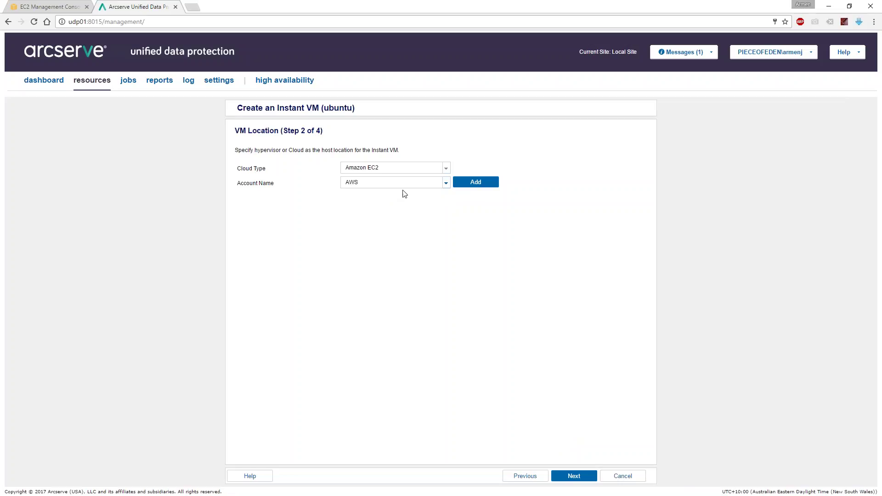
pyautogui.click(570, 477)
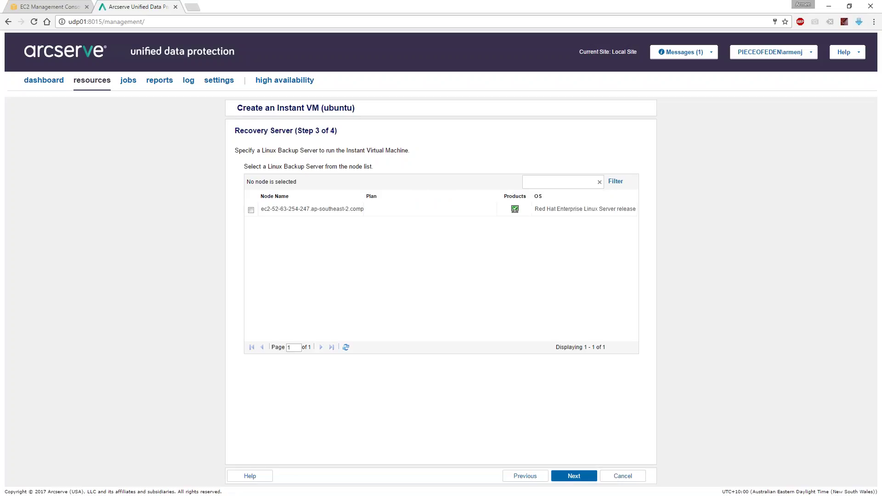
pyautogui.click(251, 210)
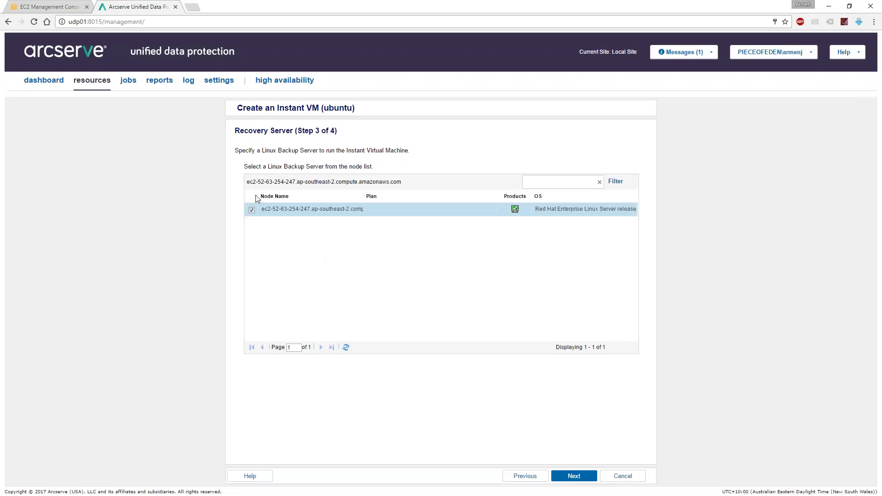
pyautogui.click(583, 476)
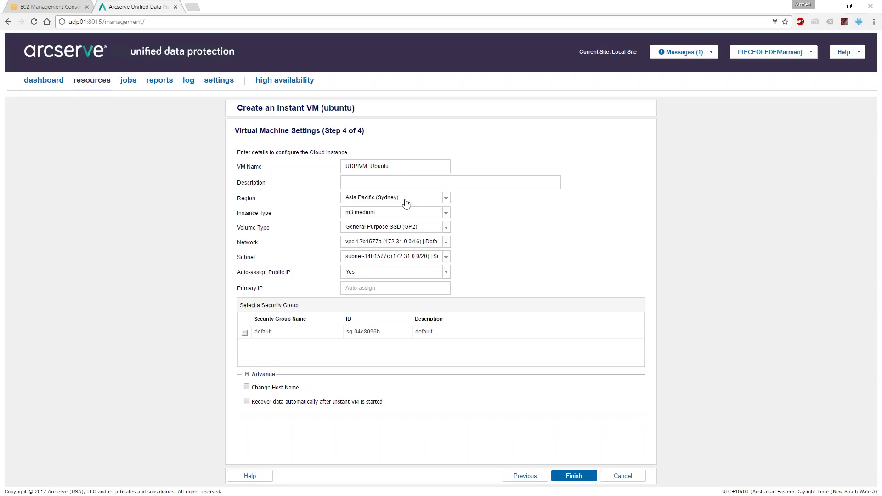
# Set the instance type to t2.small with the default security group, and finish the Instant VM with the Boot Now option
pyautogui.click(446, 214)
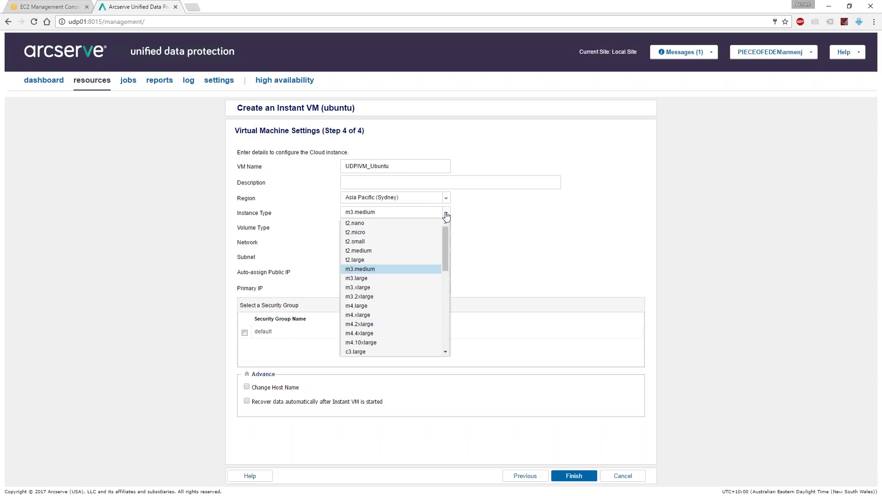
pyautogui.click(388, 242)
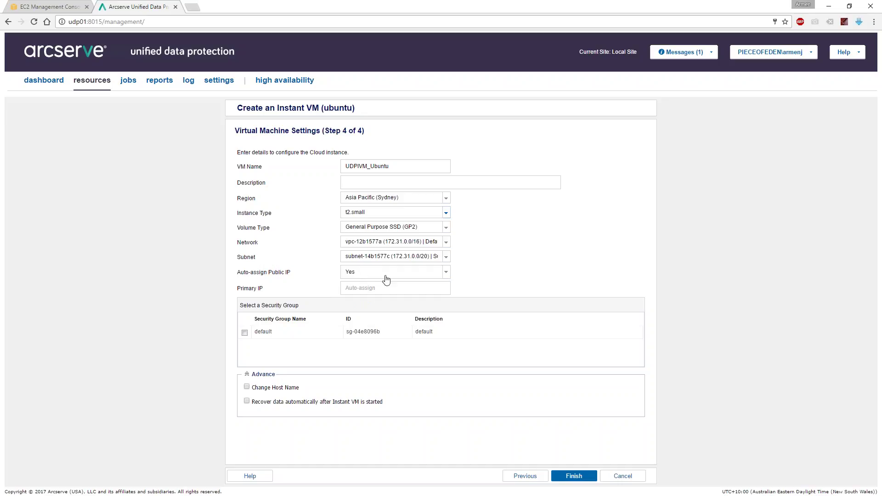
pyautogui.click(246, 333)
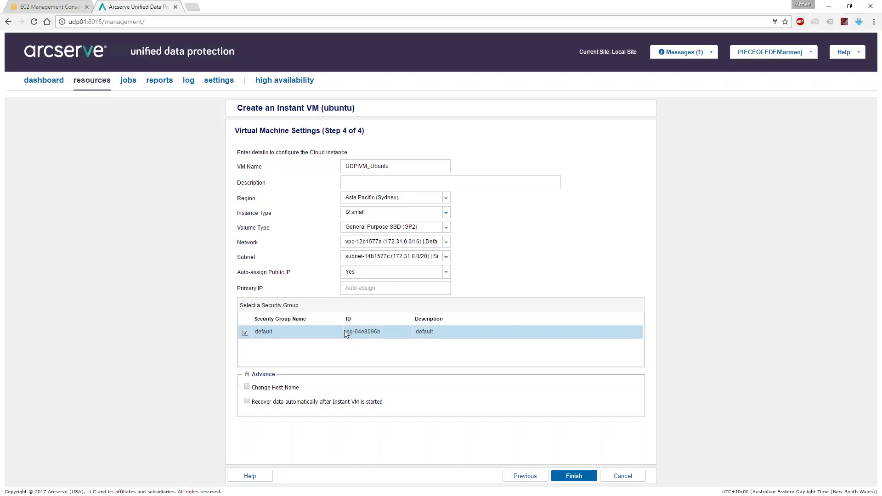
pyautogui.click(574, 478)
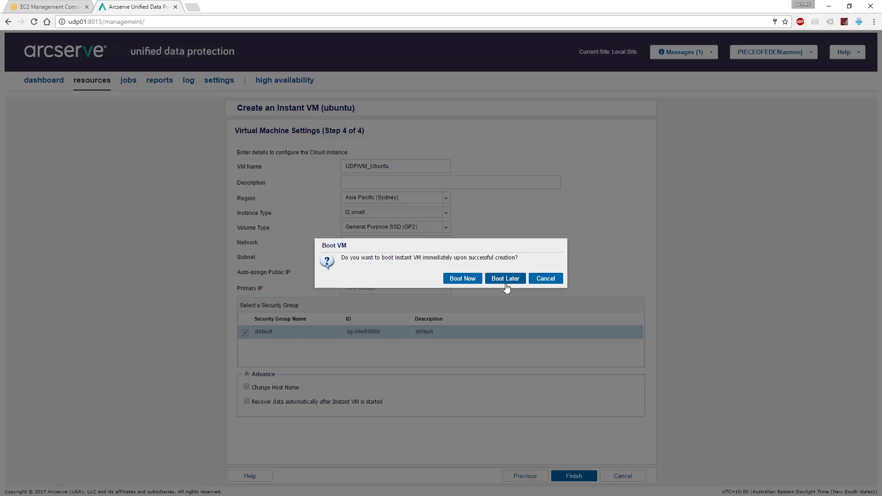
pyautogui.click(464, 281)
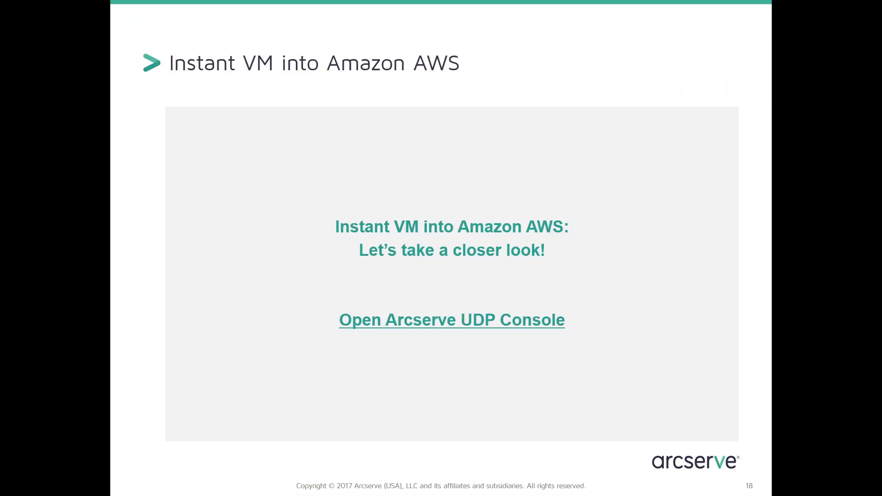
pyautogui.press('Right')
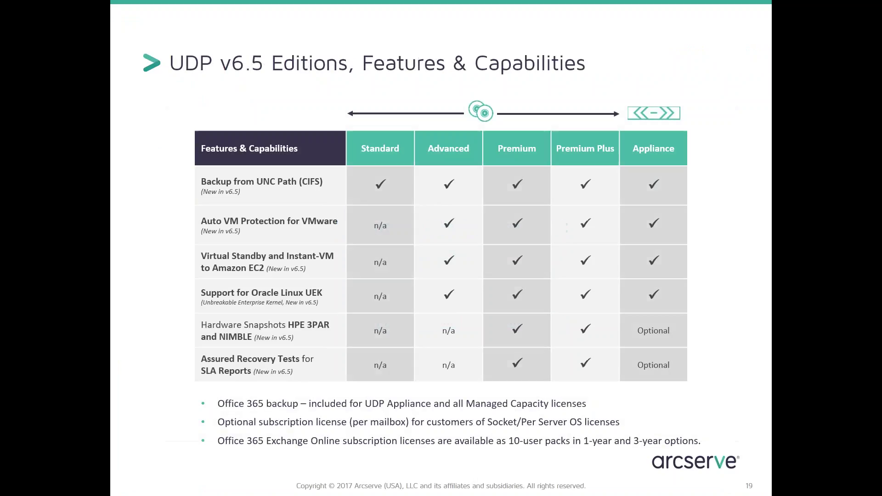